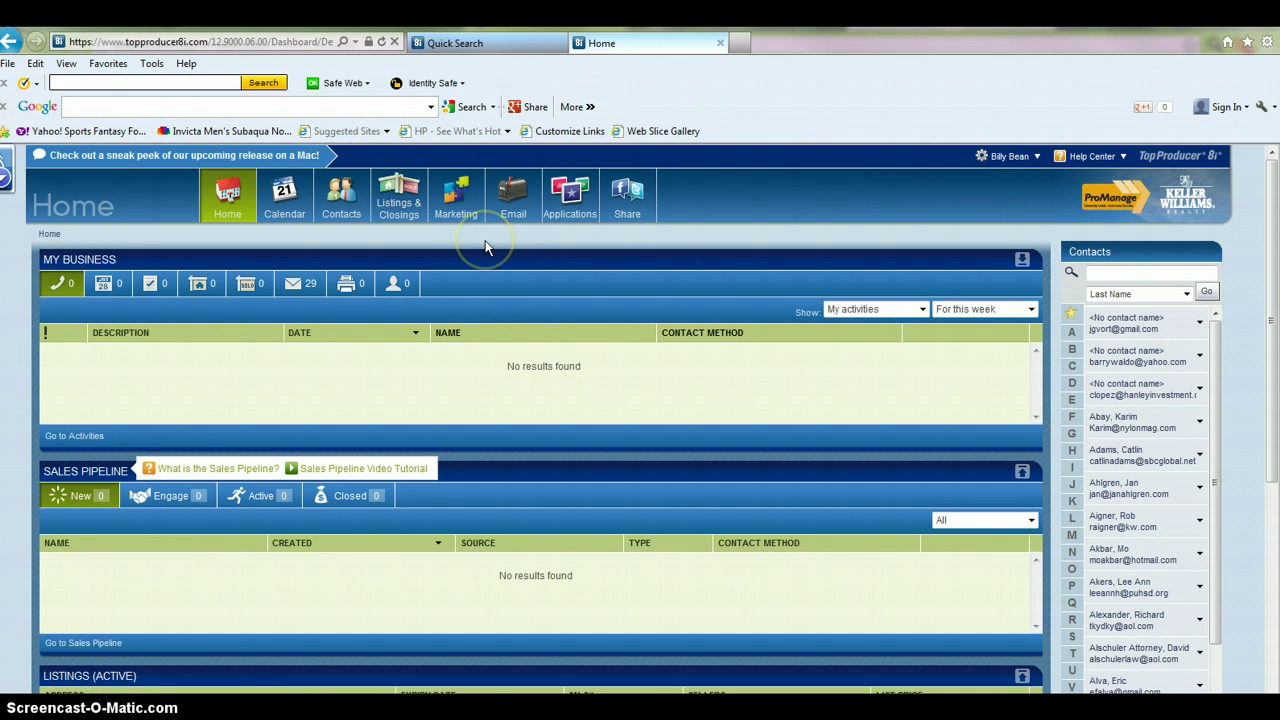
# Drop down the Contacts tab menu from the Home dashboard.
pyautogui.moveTo(342, 205)
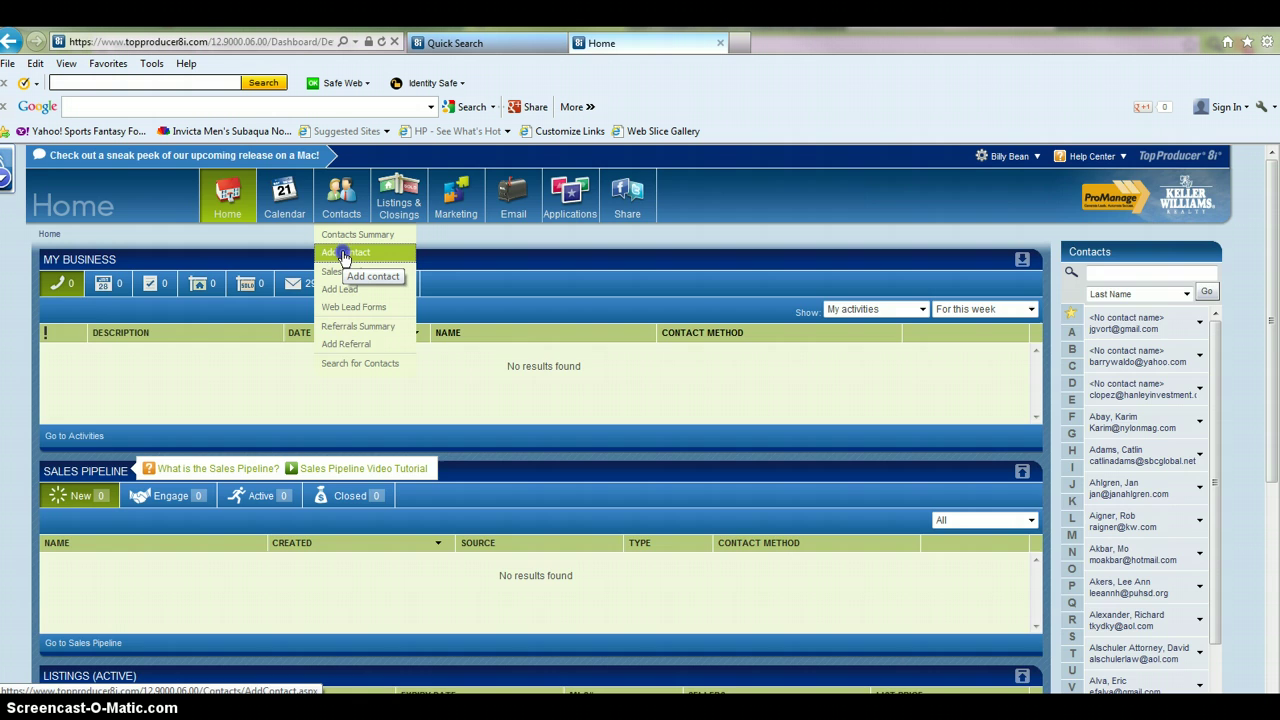
# Start an Add Contact form, cycle through Engage, Future, Active and Closed, and settle on New status.
pyautogui.click(343, 256)
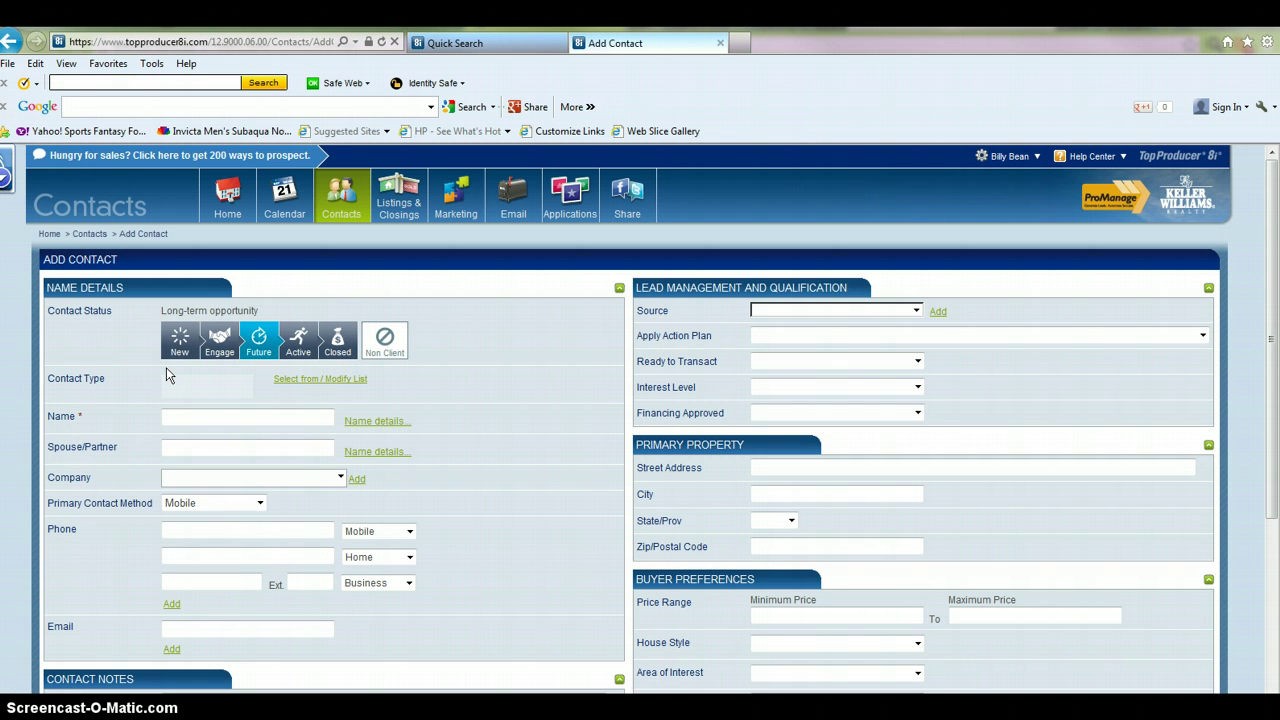
pyautogui.click(179, 343)
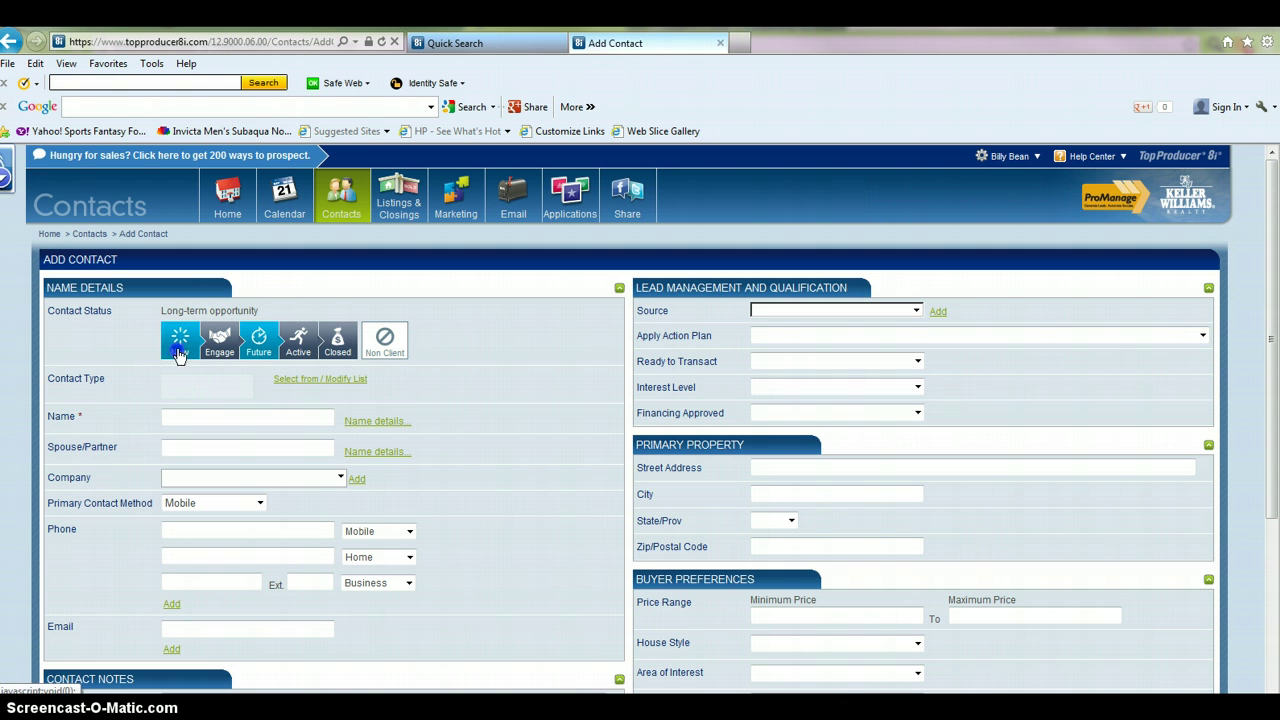
pyautogui.click(228, 345)
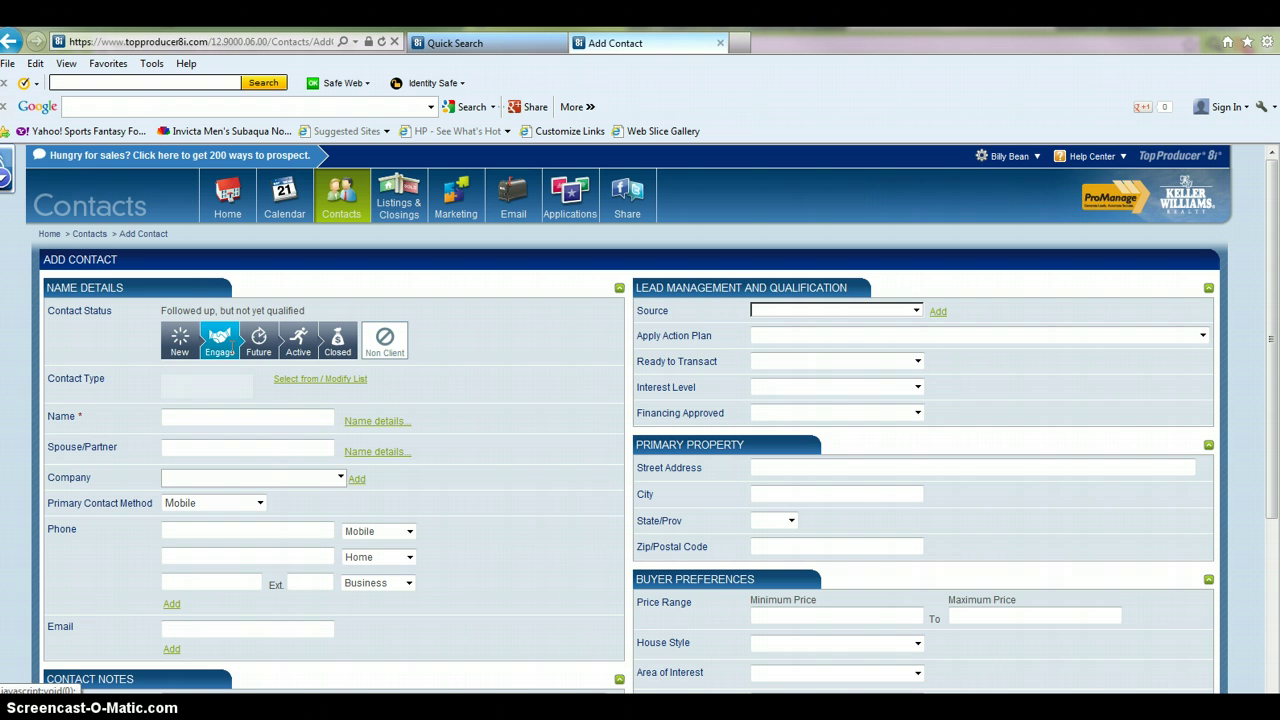
pyautogui.click(256, 343)
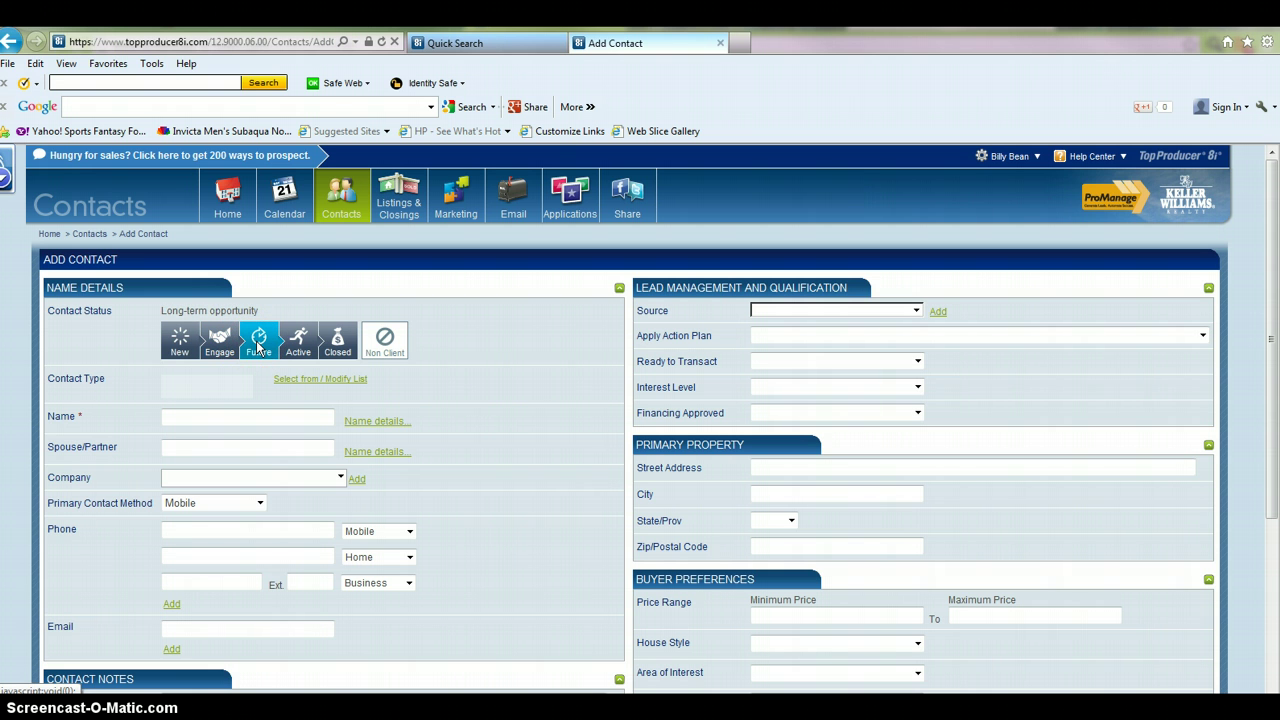
pyautogui.click(257, 365)
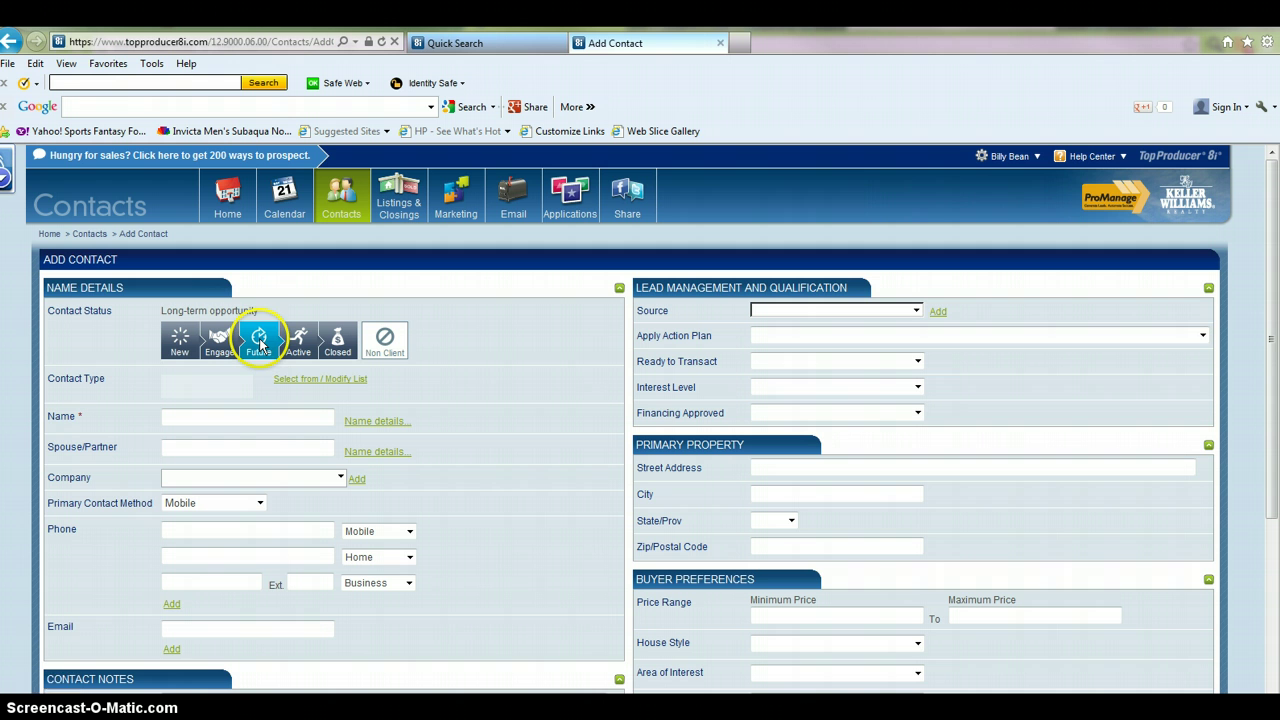
pyautogui.click(262, 344)
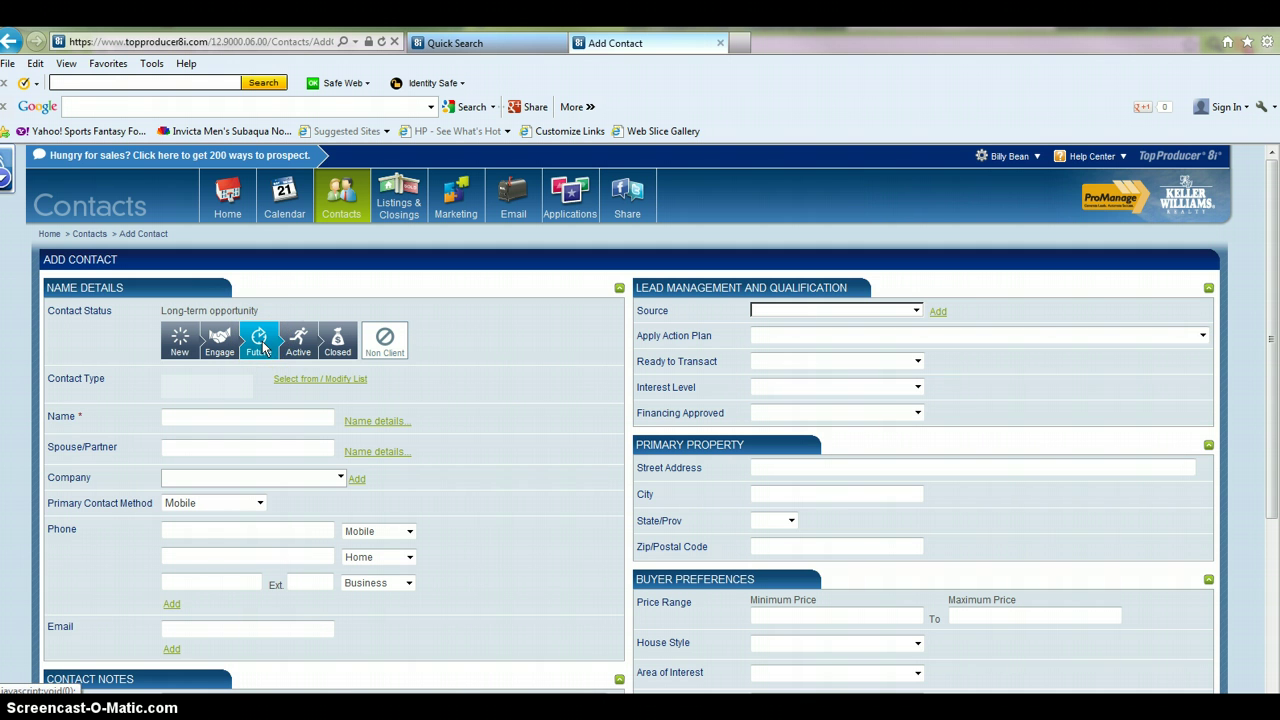
pyautogui.click(297, 343)
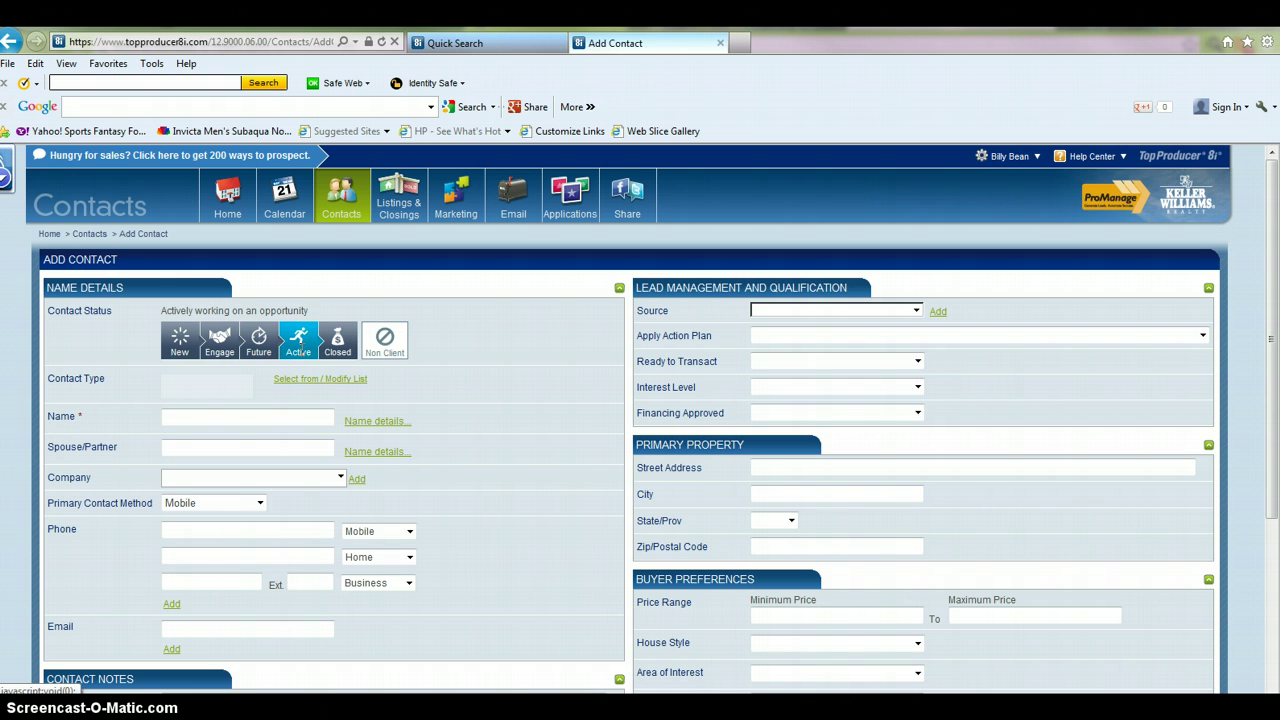
pyautogui.click(336, 345)
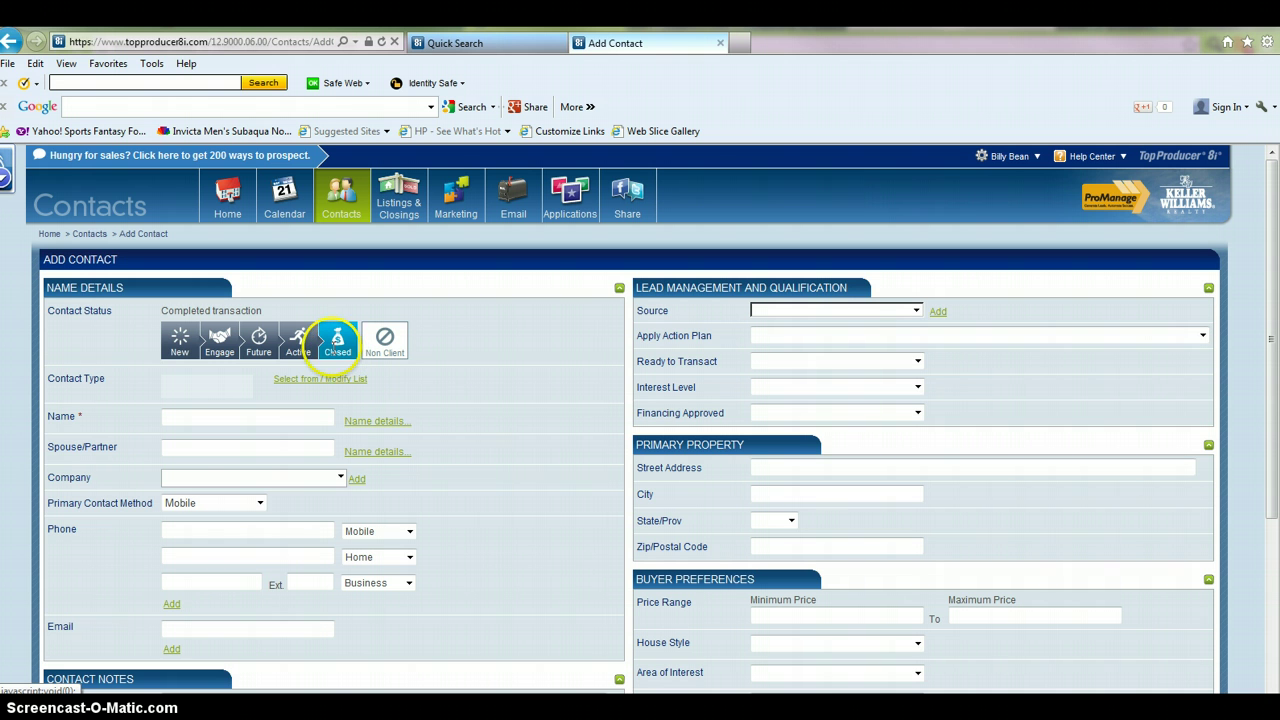
pyautogui.click(196, 346)
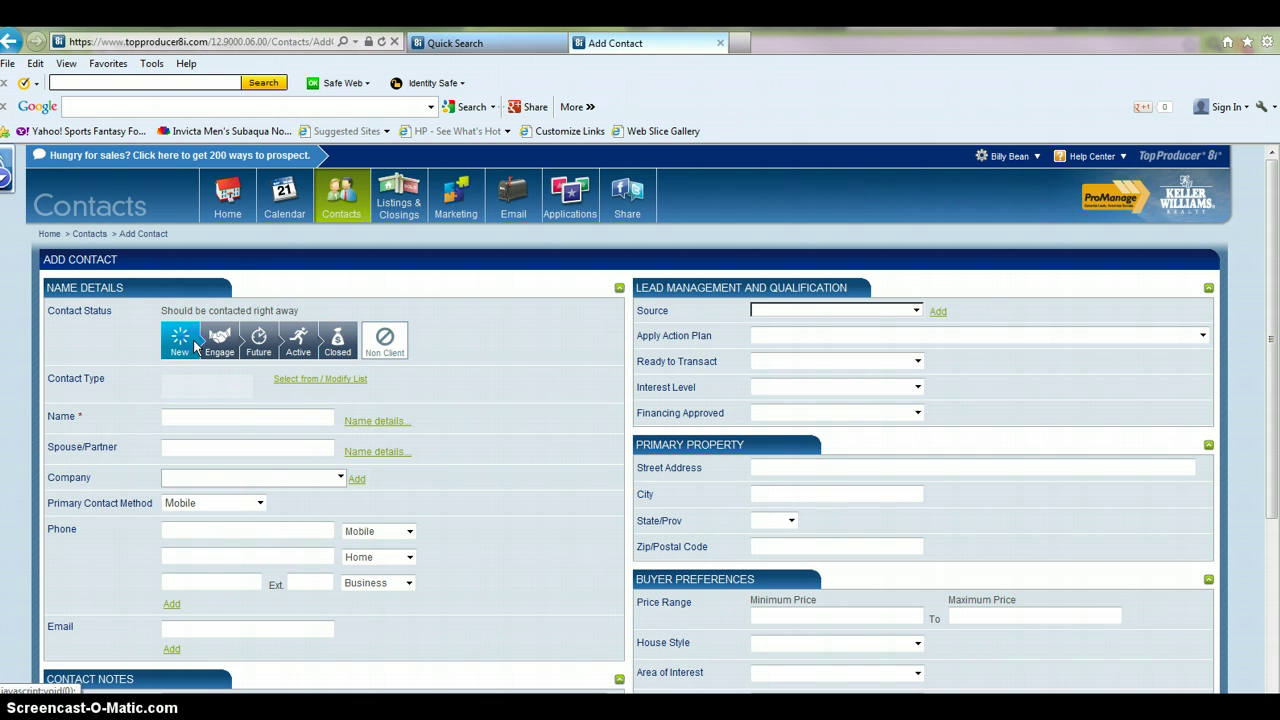
# Tick *Contacts in the Contact Type selection list and confirm with Done.
pyautogui.click(330, 381)
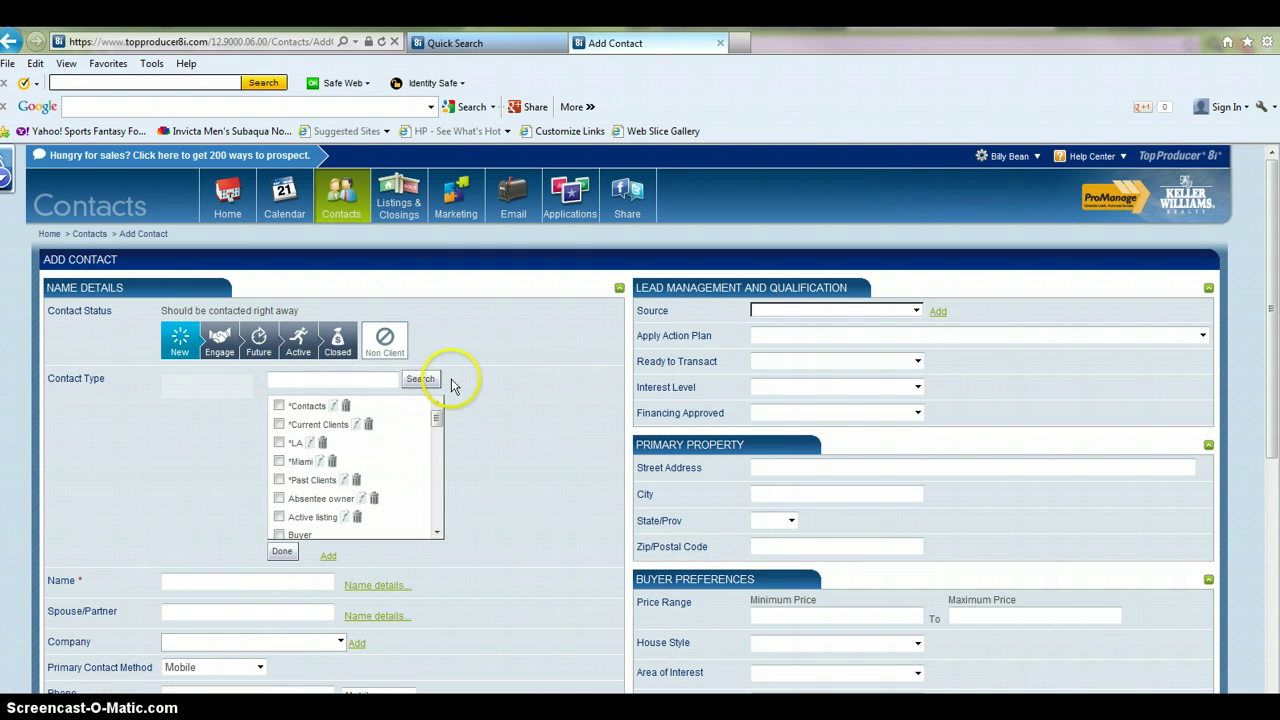
pyautogui.click(318, 424)
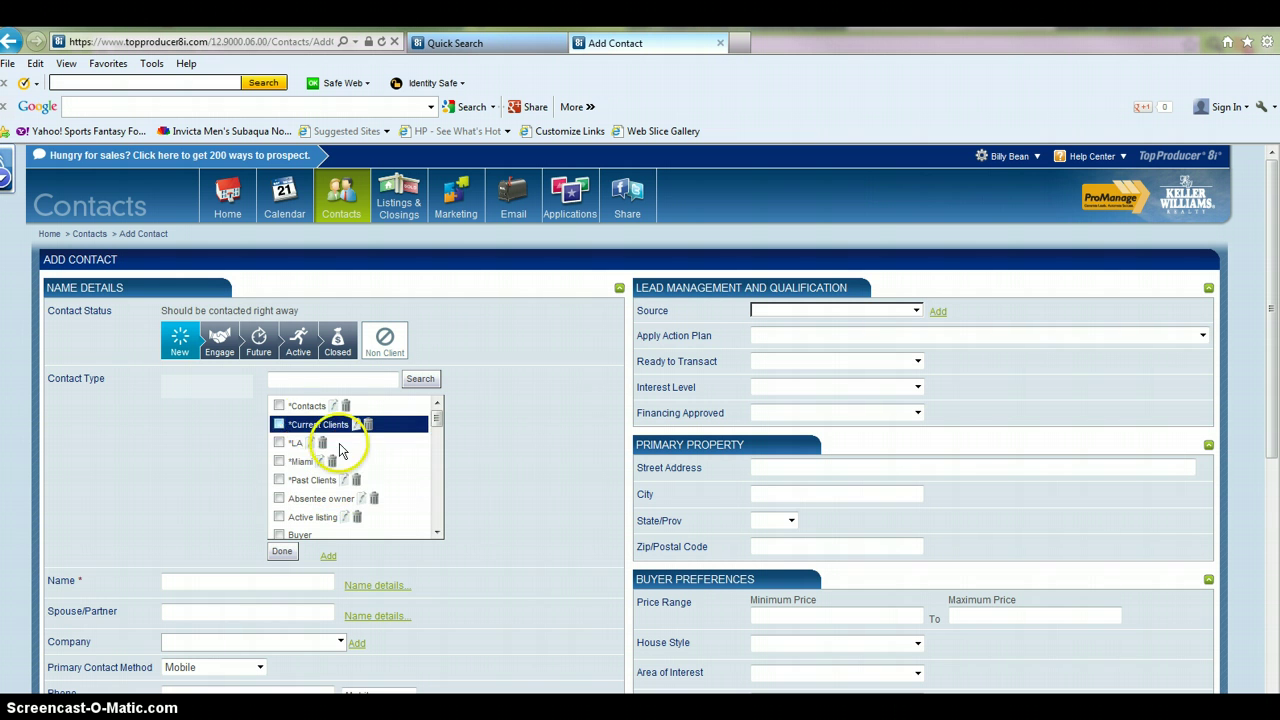
pyautogui.scroll(-3, 339, 450)
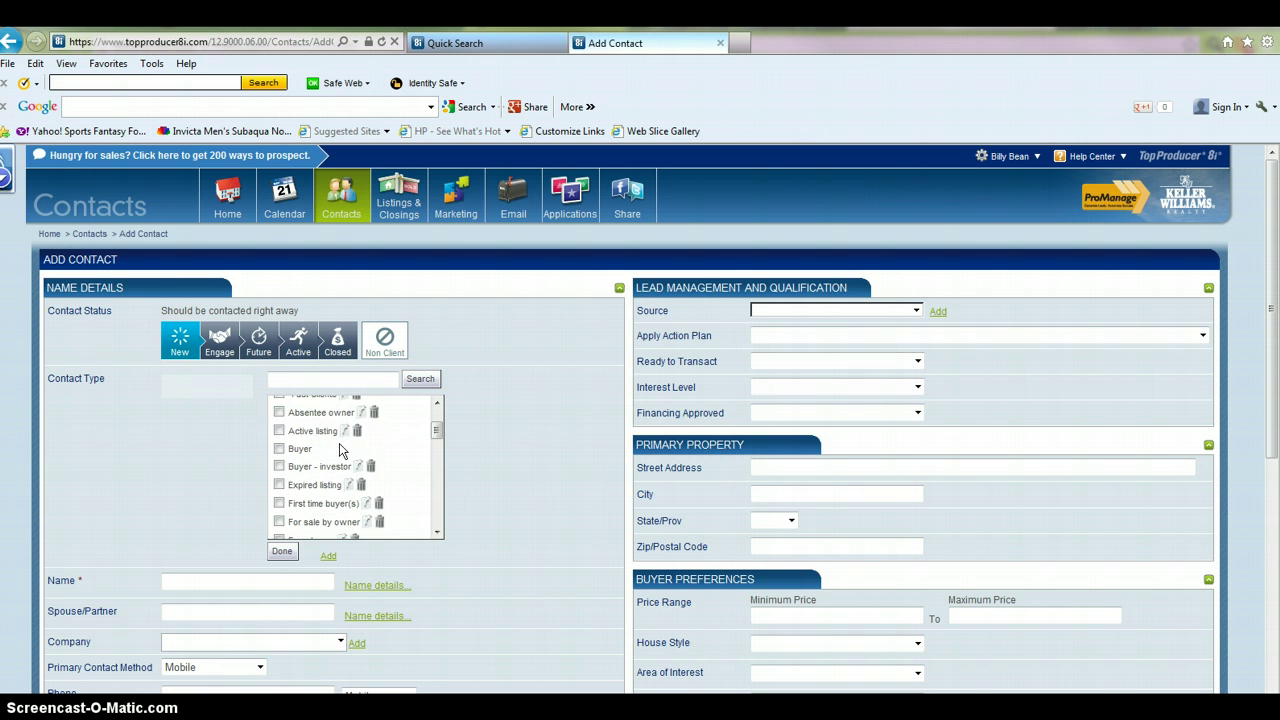
pyautogui.click(346, 530)
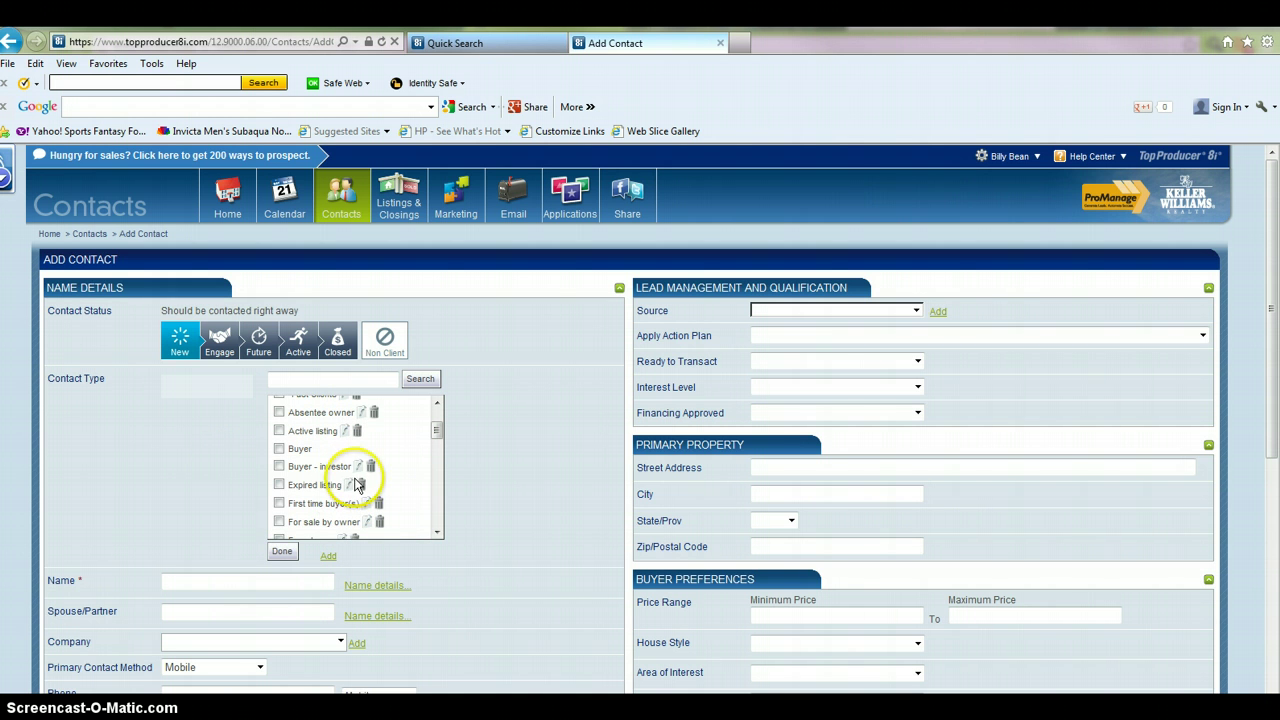
pyautogui.scroll(3, 370, 440)
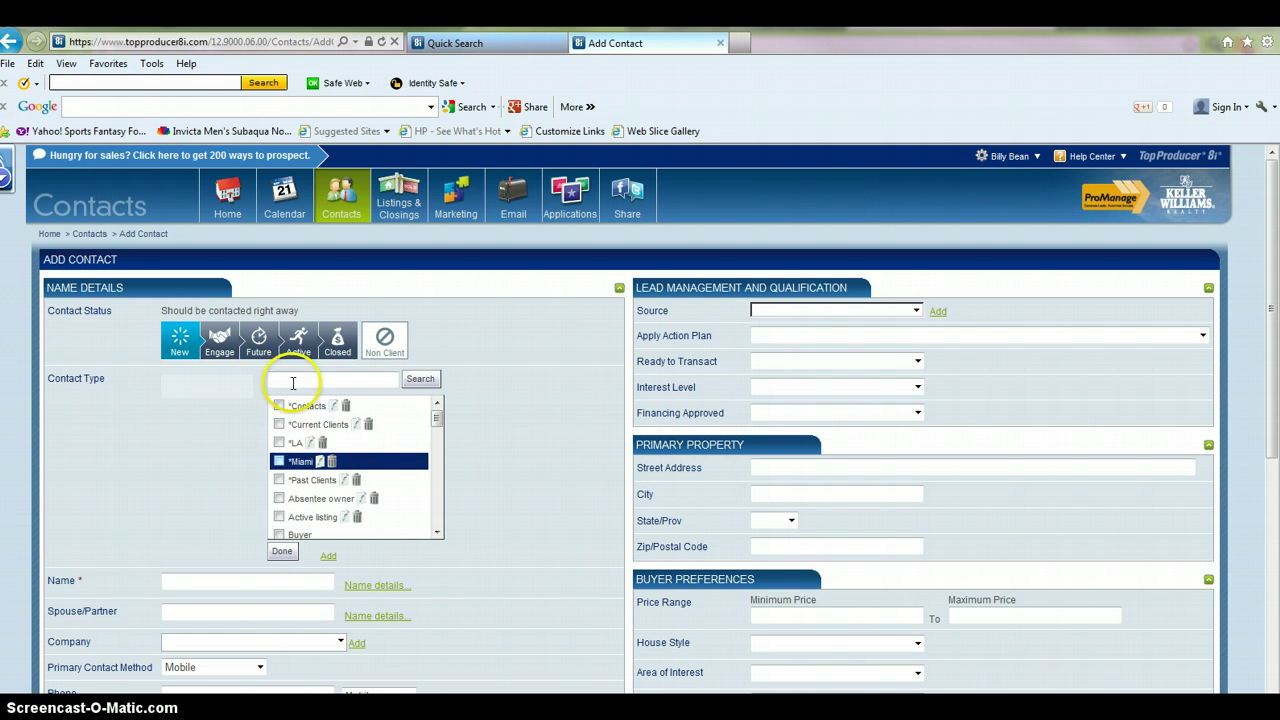
pyautogui.click(323, 407)
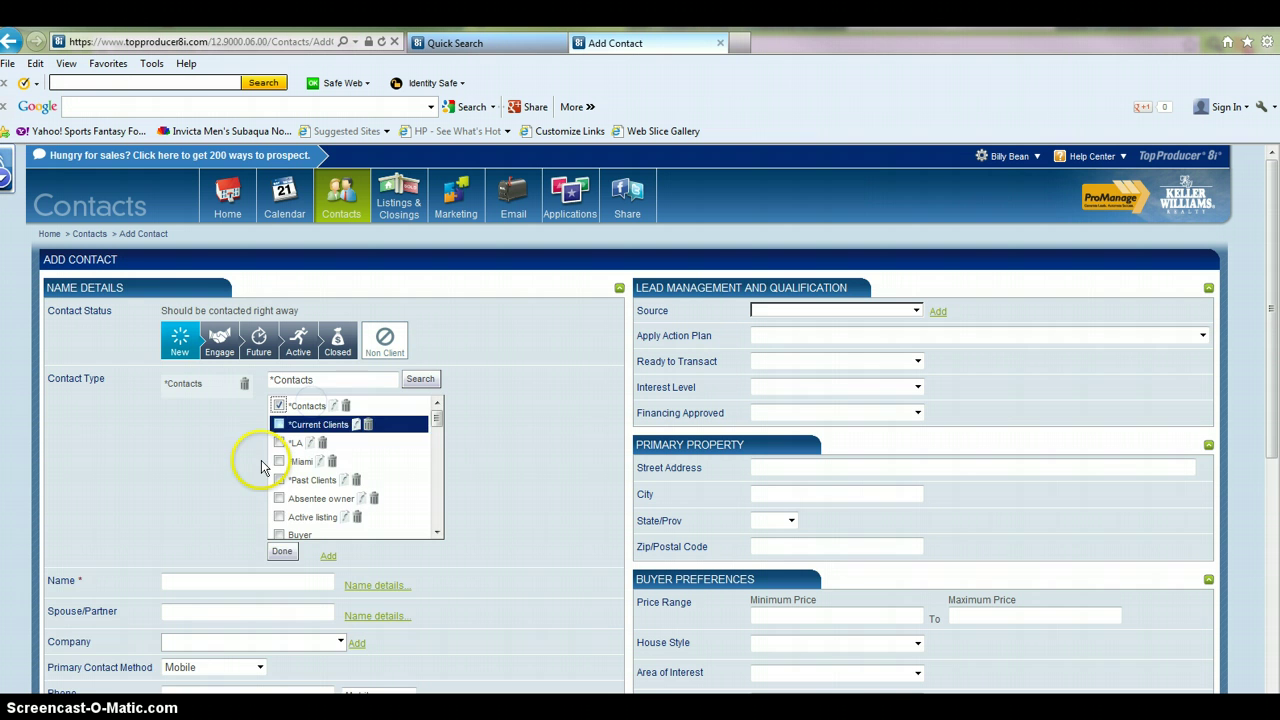
pyautogui.click(286, 550)
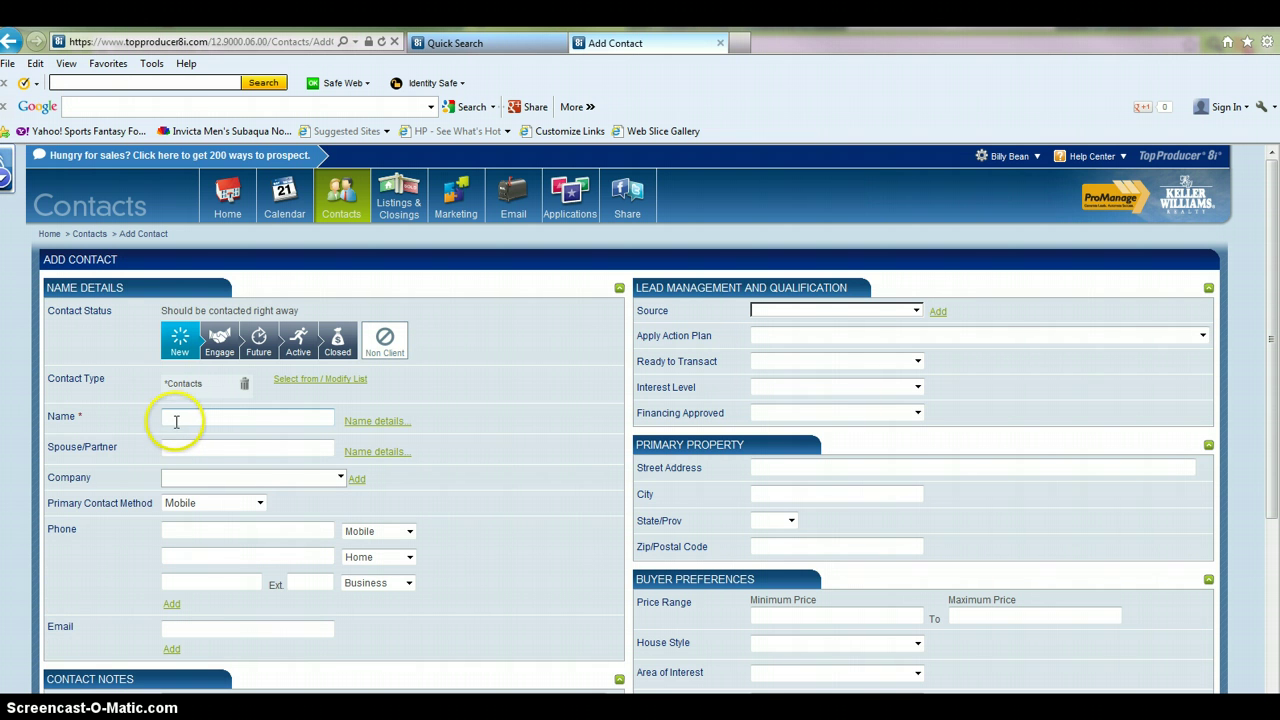
# Enter the contact's full name, then move through the Spouse/Partner and Company fields.
pyautogui.click(176, 420)
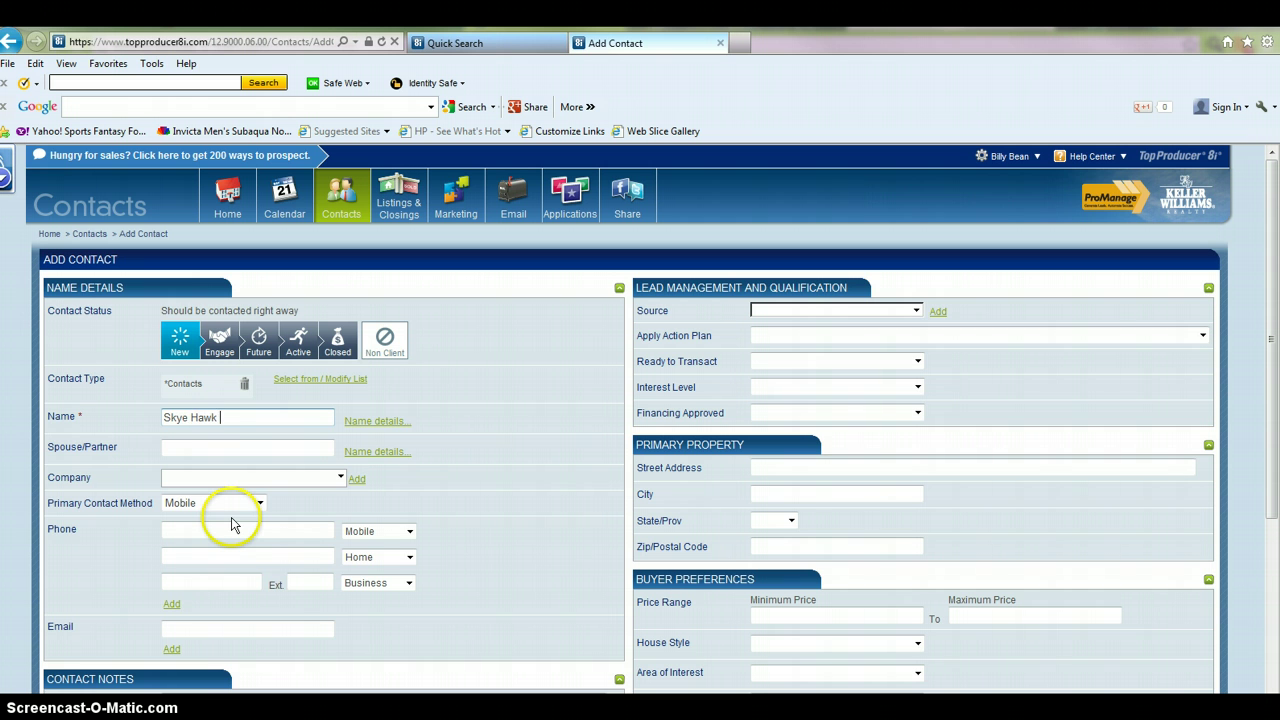
pyautogui.click(218, 448)
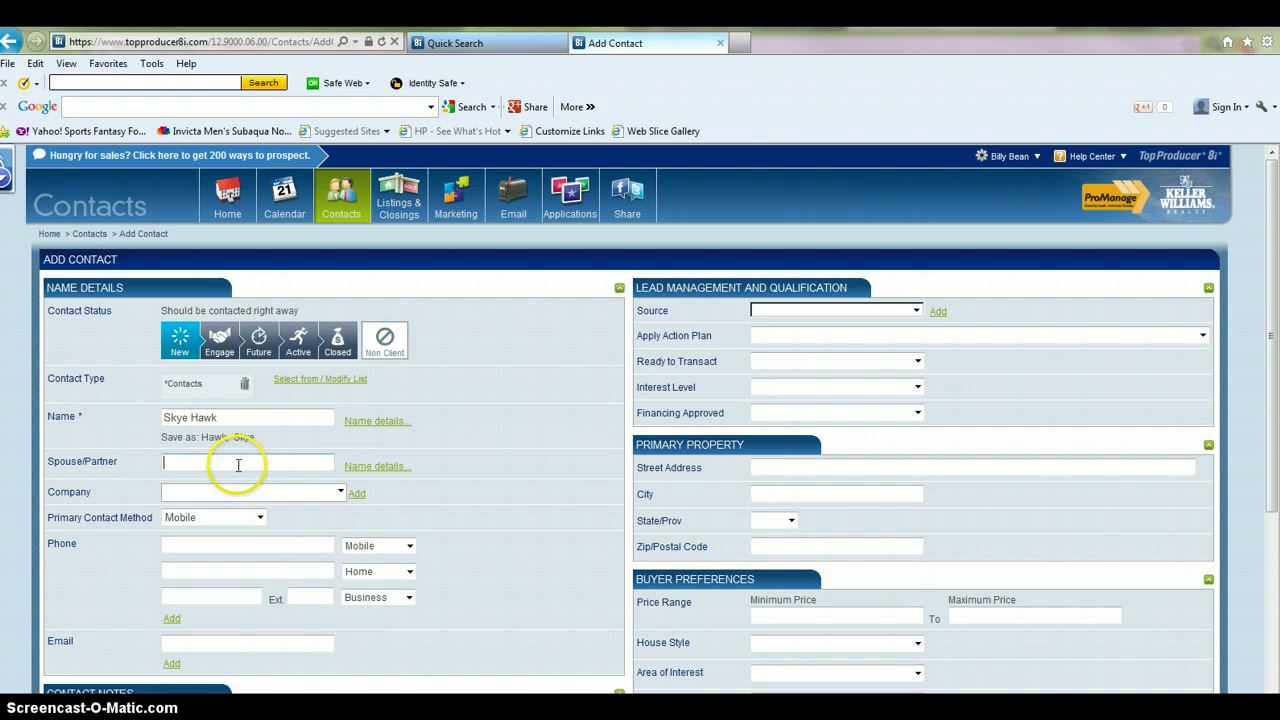
pyautogui.click(257, 491)
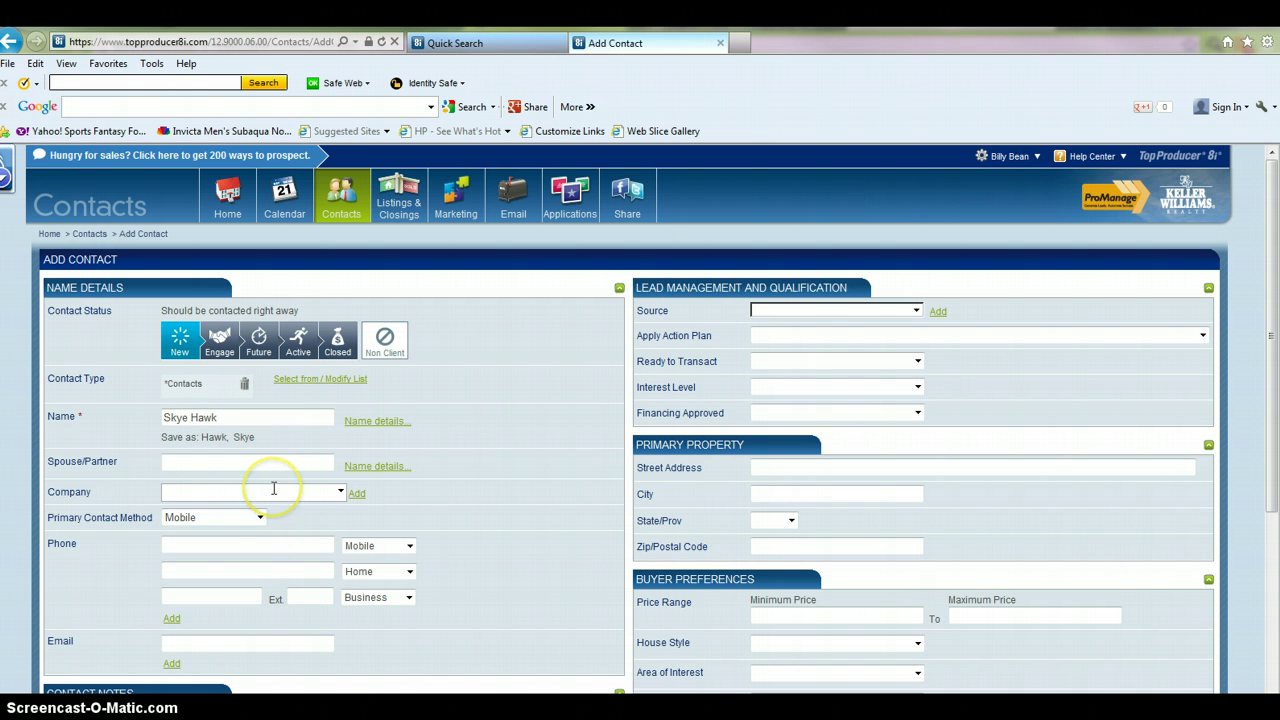
pyautogui.scroll(-3, 271, 491)
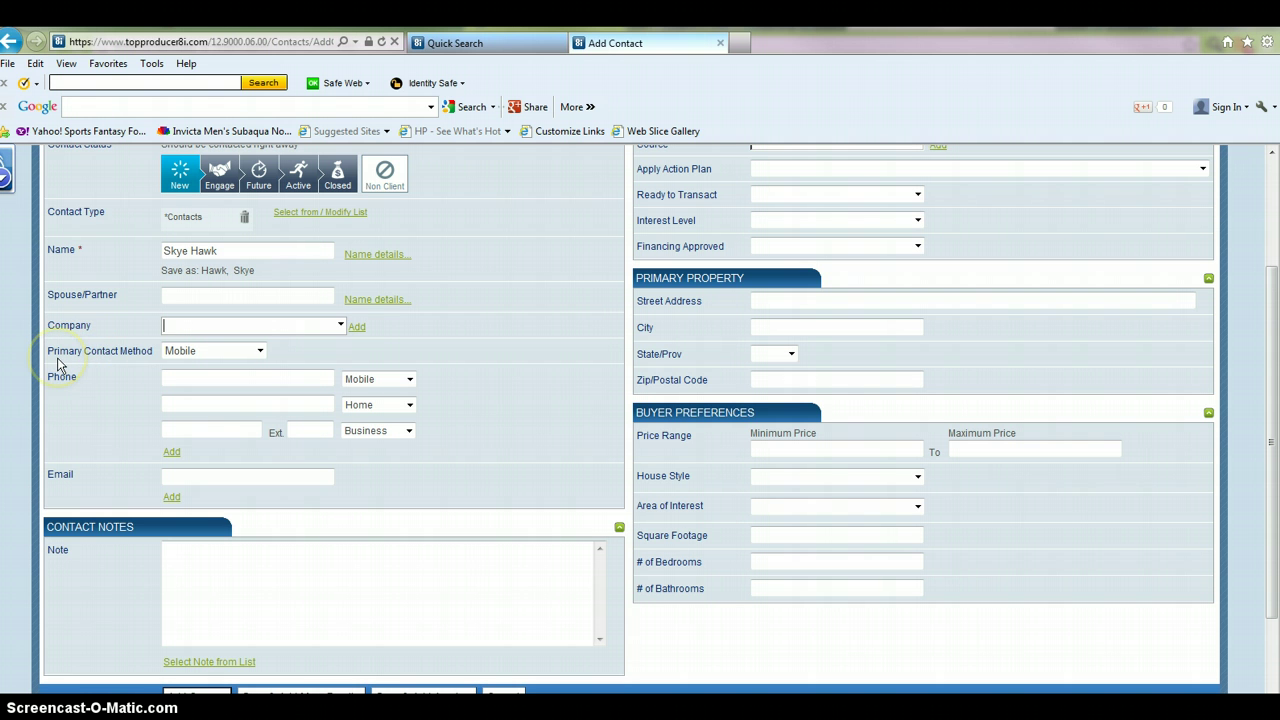
pyautogui.click(260, 354)
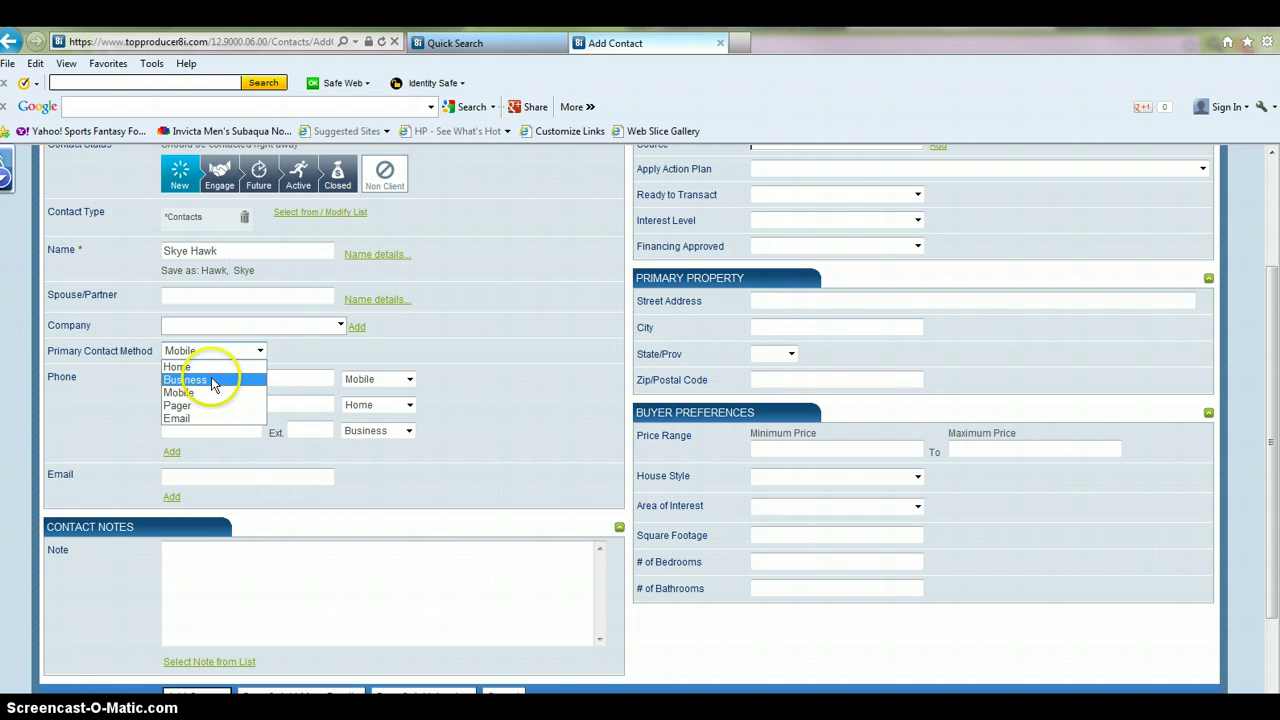
# Choose Business as the primary contact method and enter a Business-type phone number.
pyautogui.click(220, 352)
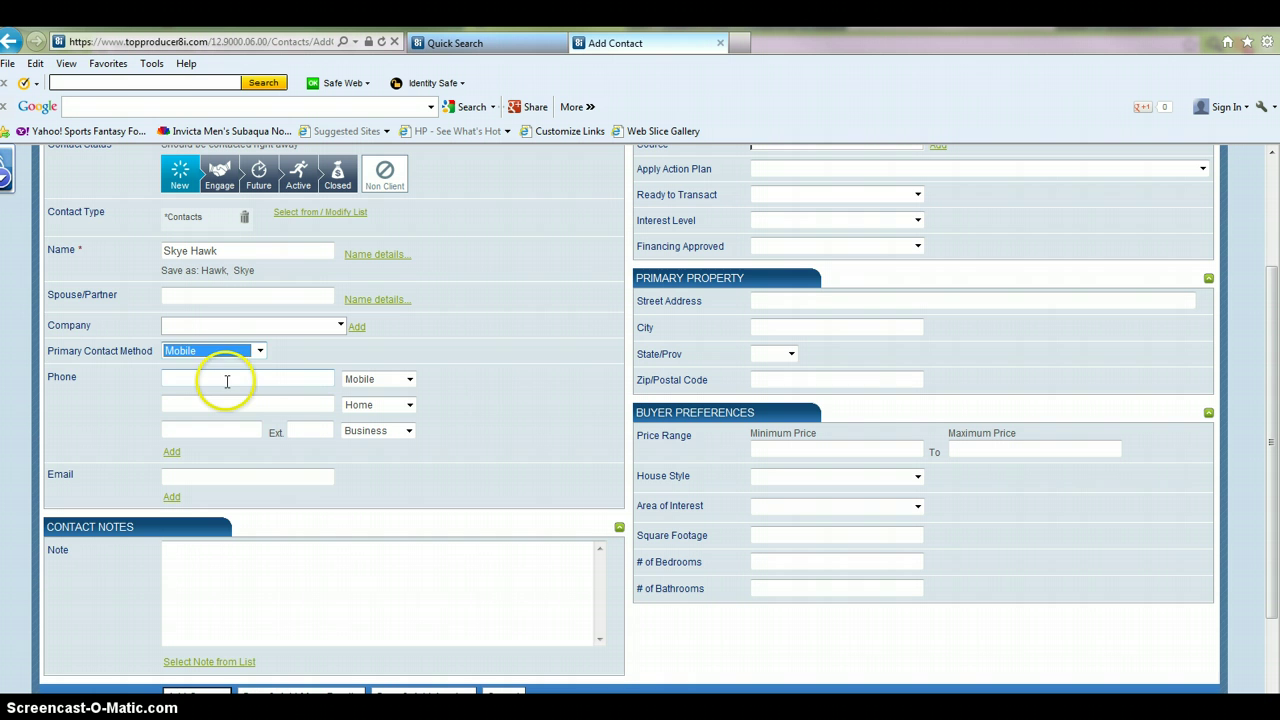
pyautogui.click(208, 349)
pyautogui.click(212, 380)
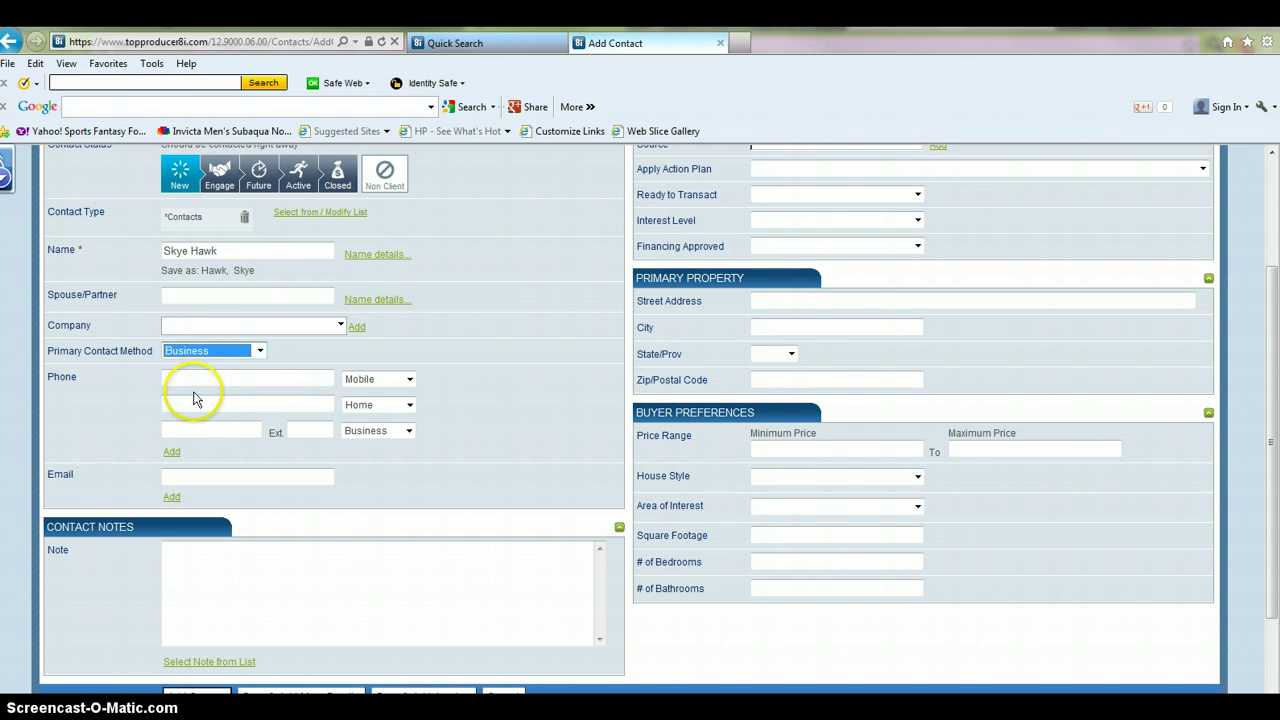
pyautogui.click(200, 383)
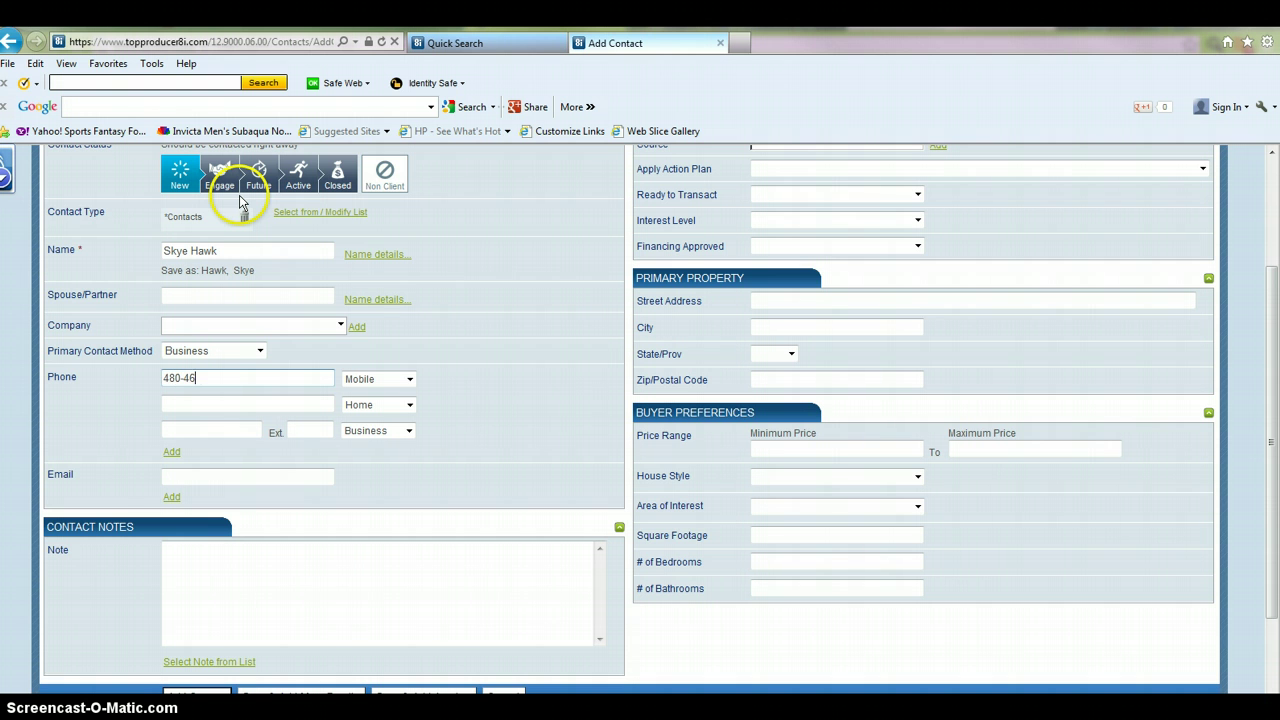
pyautogui.click(380, 380)
pyautogui.click(397, 408)
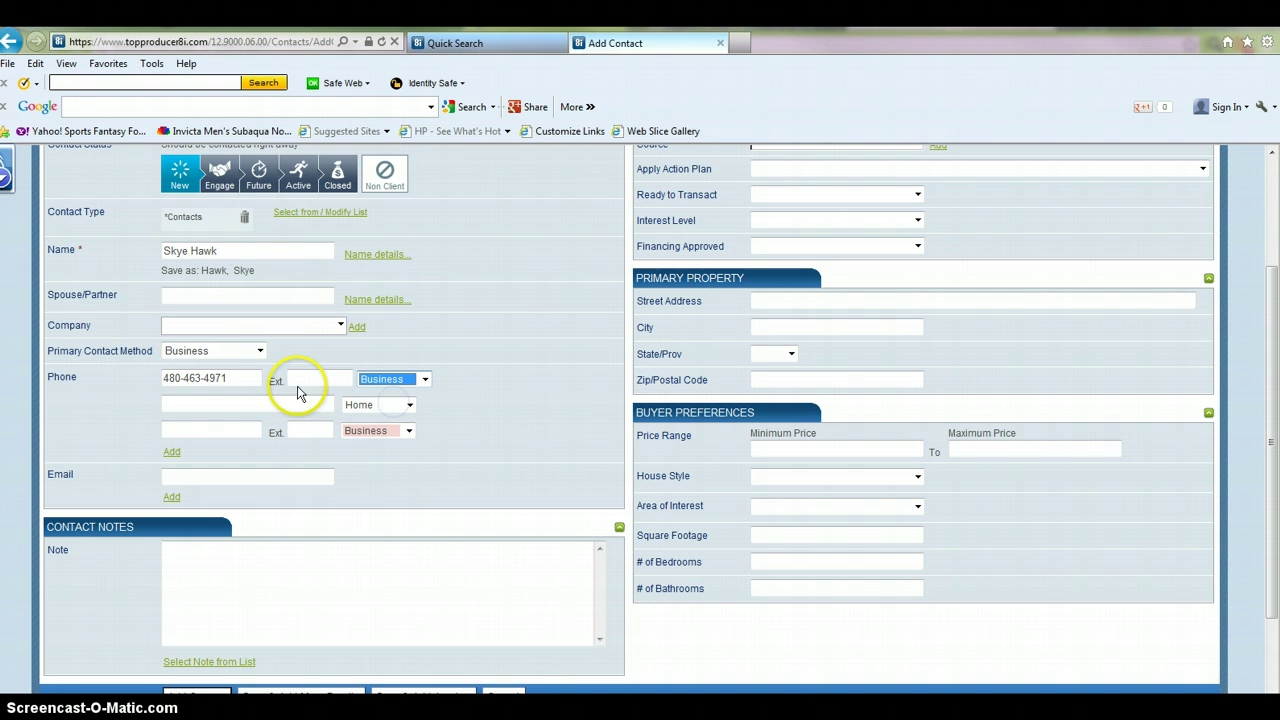
# Set the third phone line to Mobile and enter the contact's e-mail address.
pyautogui.click(363, 436)
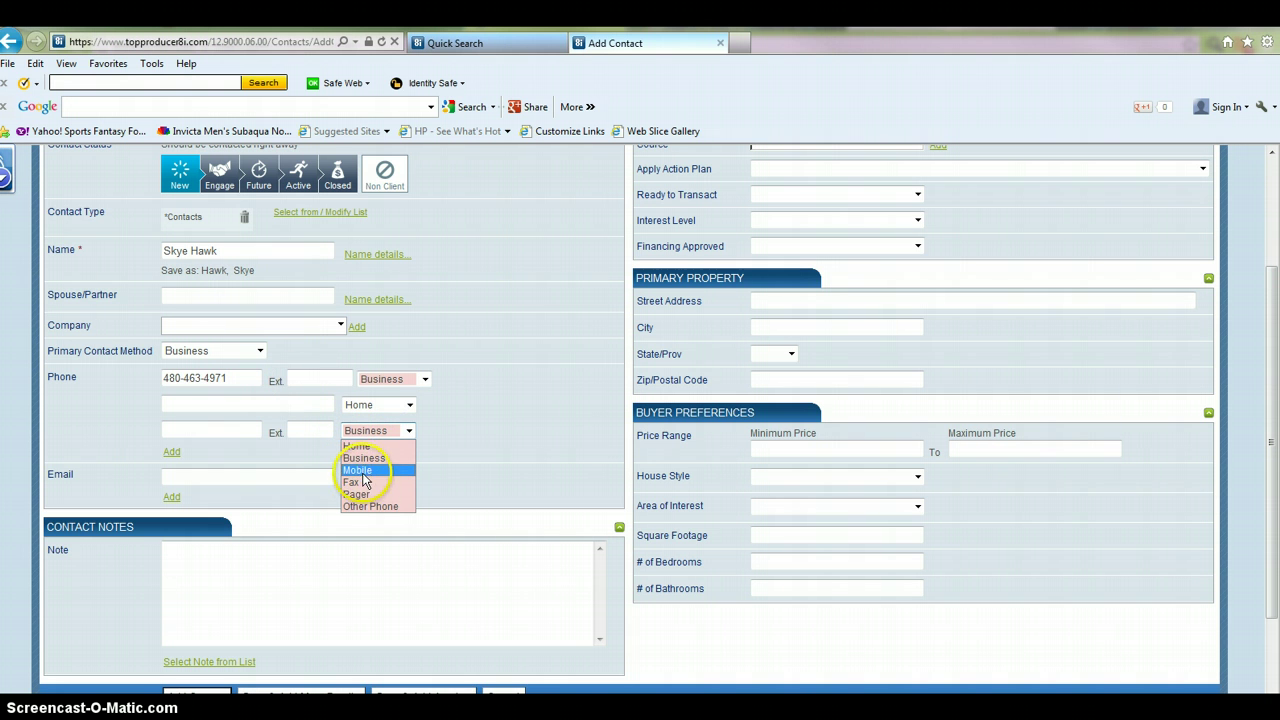
pyautogui.click(360, 470)
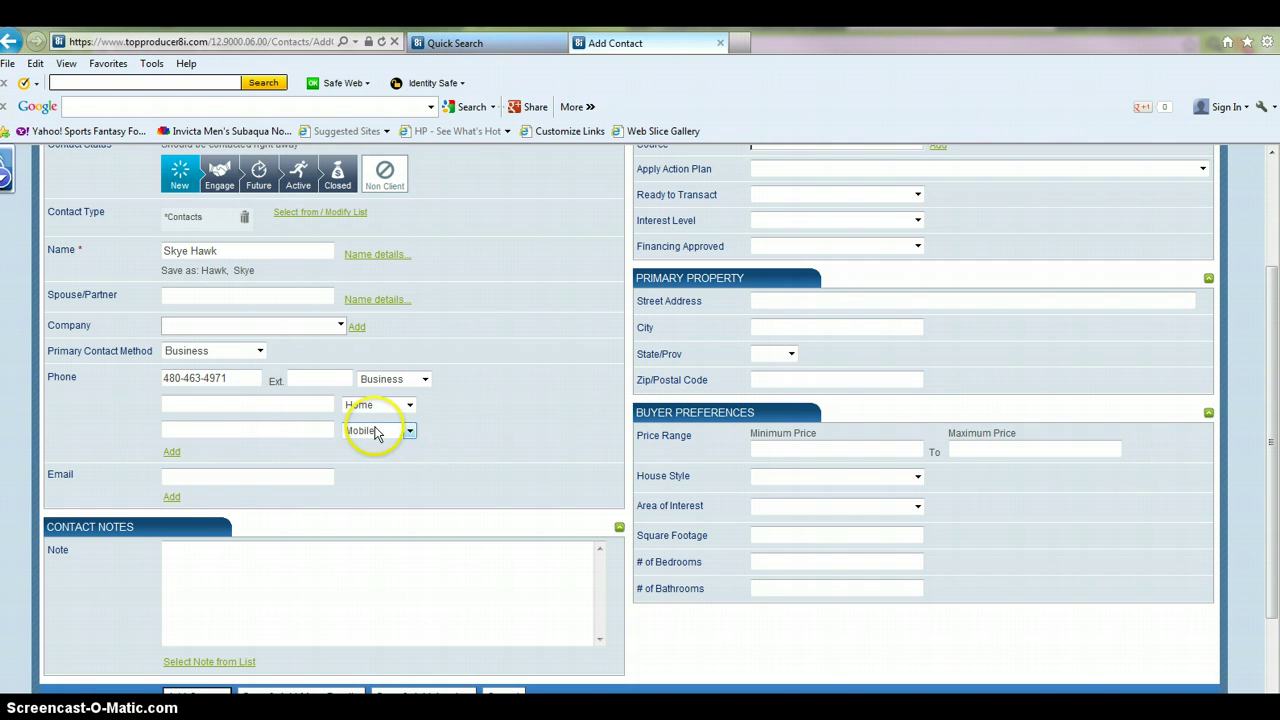
pyautogui.click(188, 478)
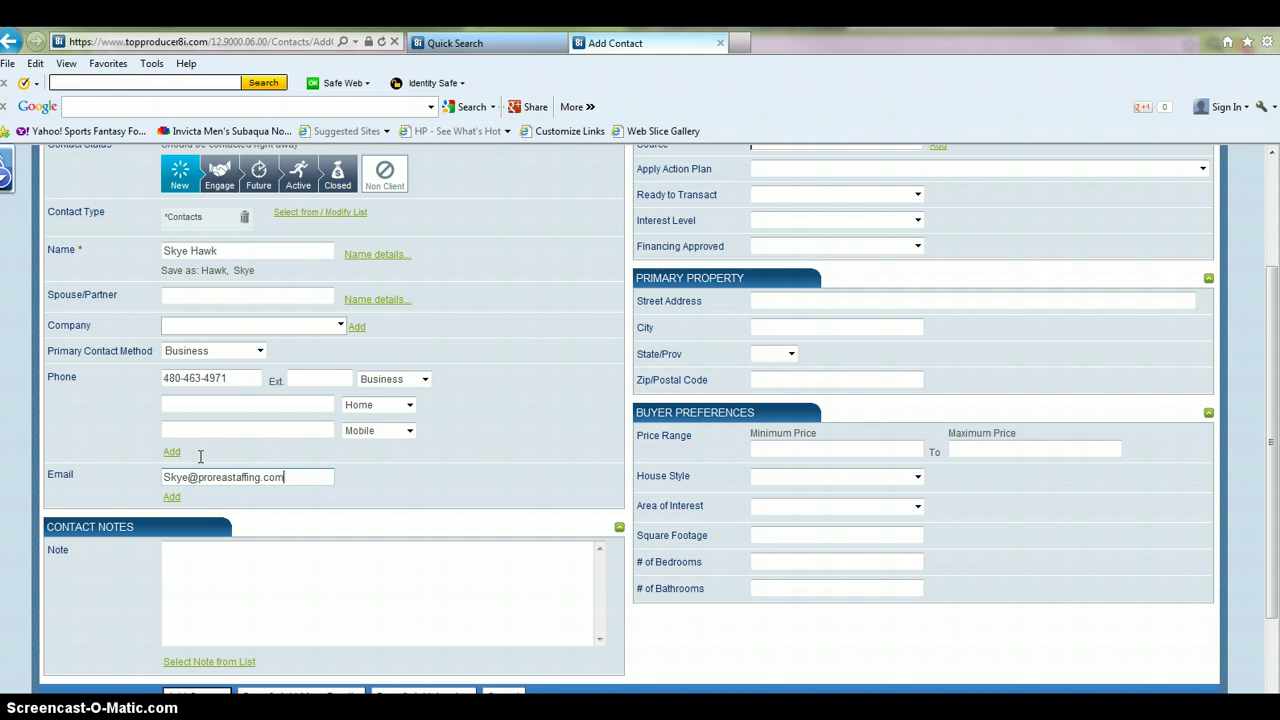
pyautogui.click(108, 478)
# Add and save a second e-mail address for the contact.
pyautogui.scroll(-1, 106, 474)
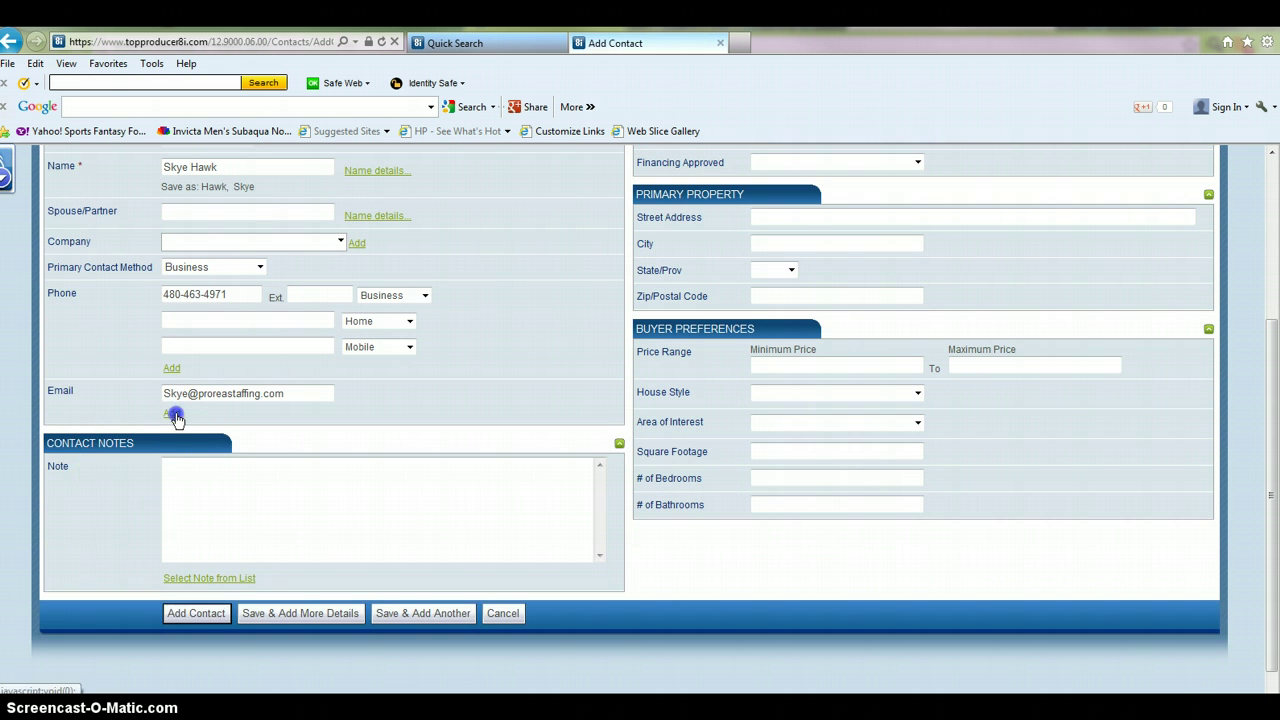
pyautogui.click(172, 415)
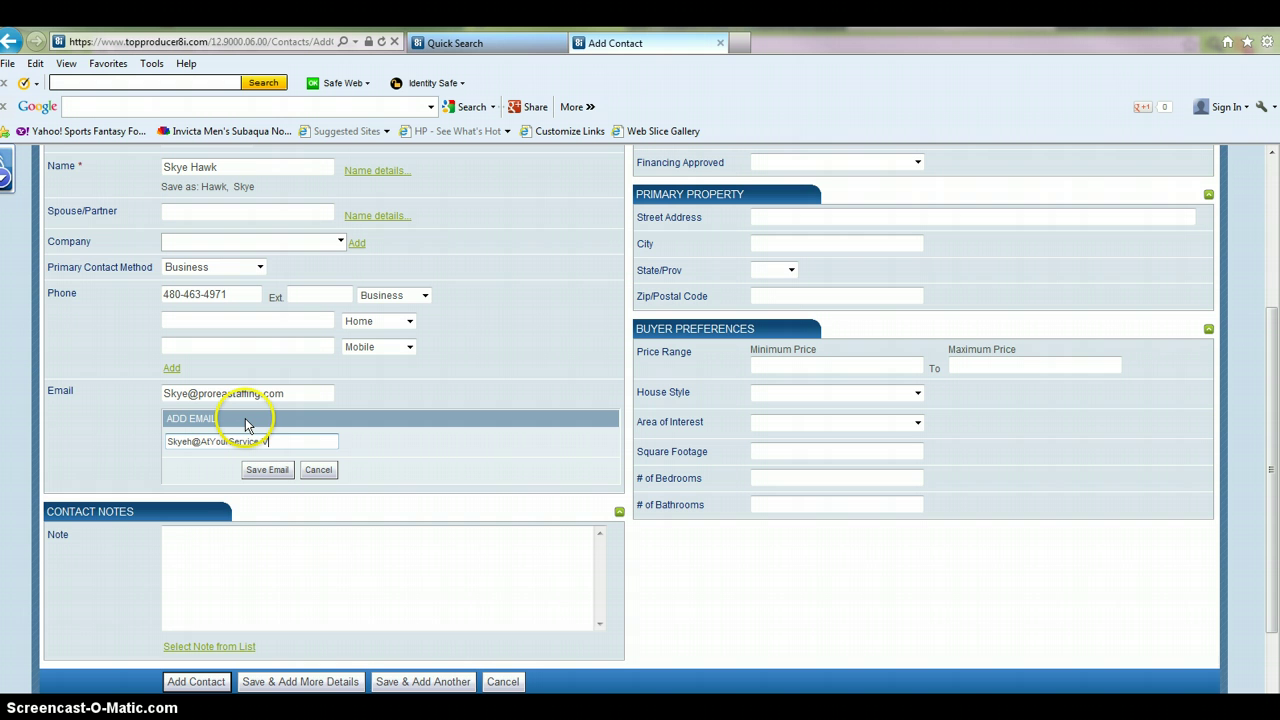
pyautogui.click(267, 469)
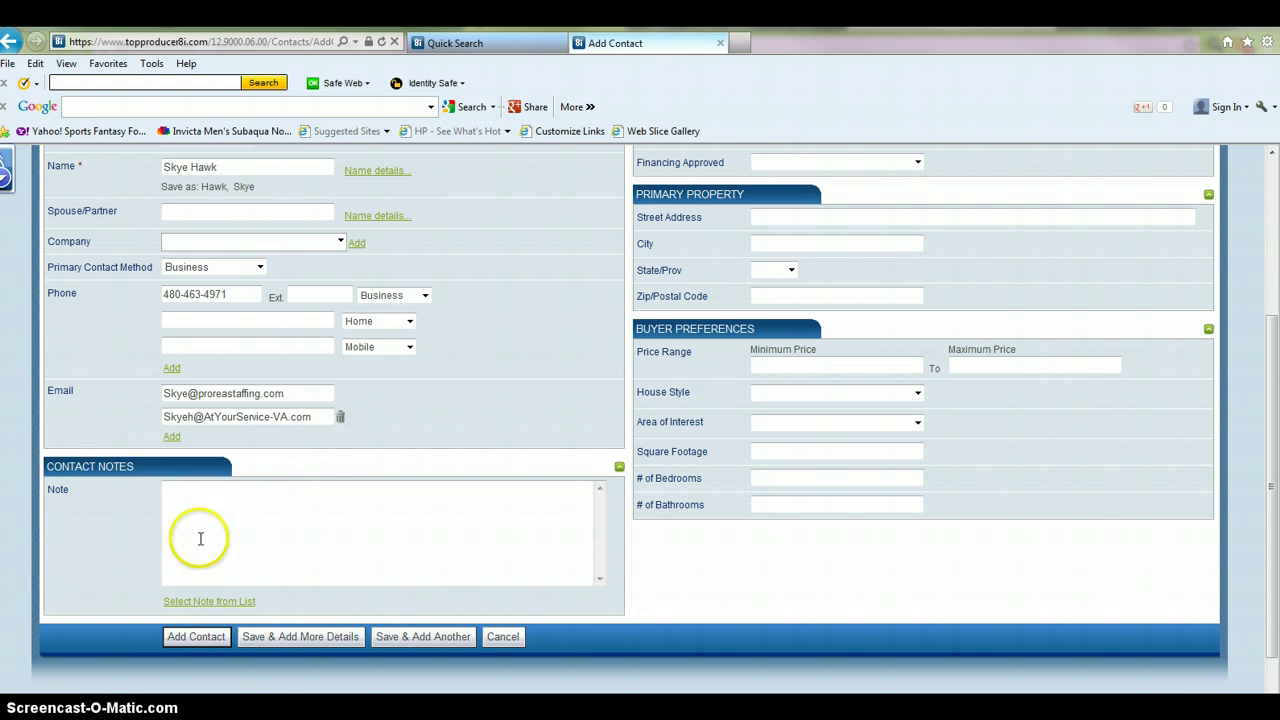
# Write the note 'Virtual Assistant' in the contact's Note box.
pyautogui.click(237, 517)
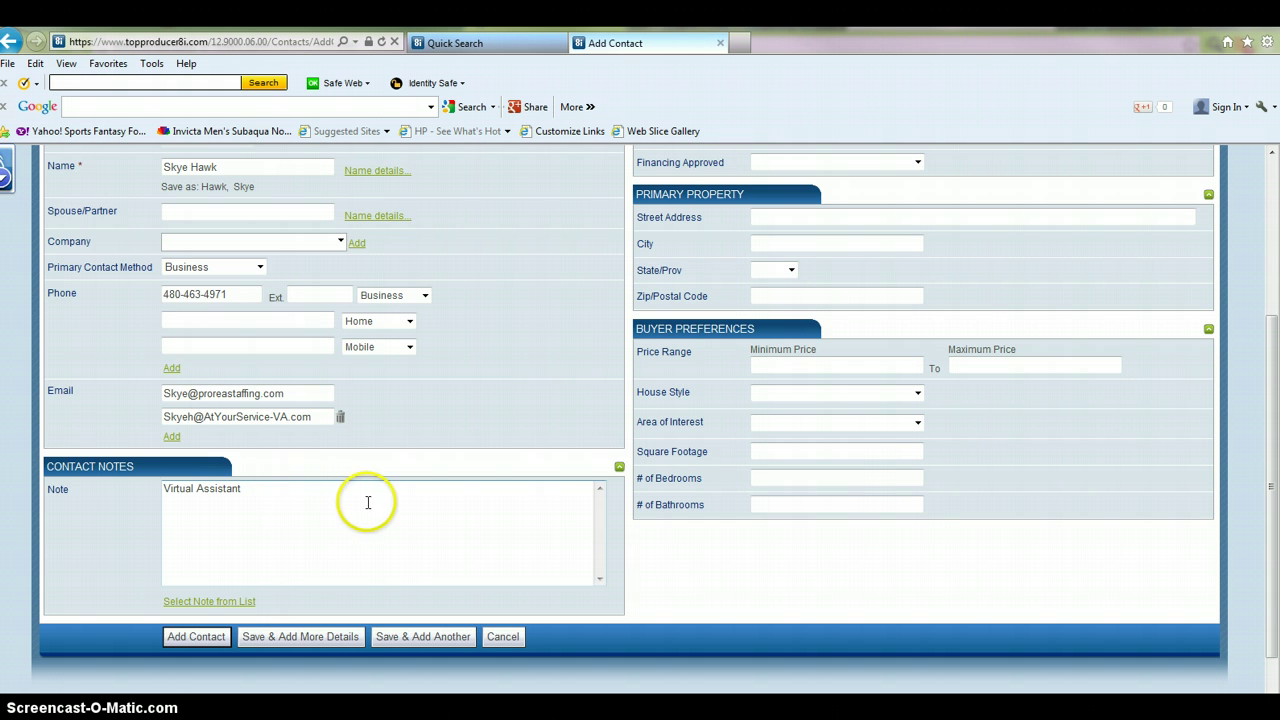
pyautogui.scroll(3, 450, 500)
pyautogui.click(795, 311)
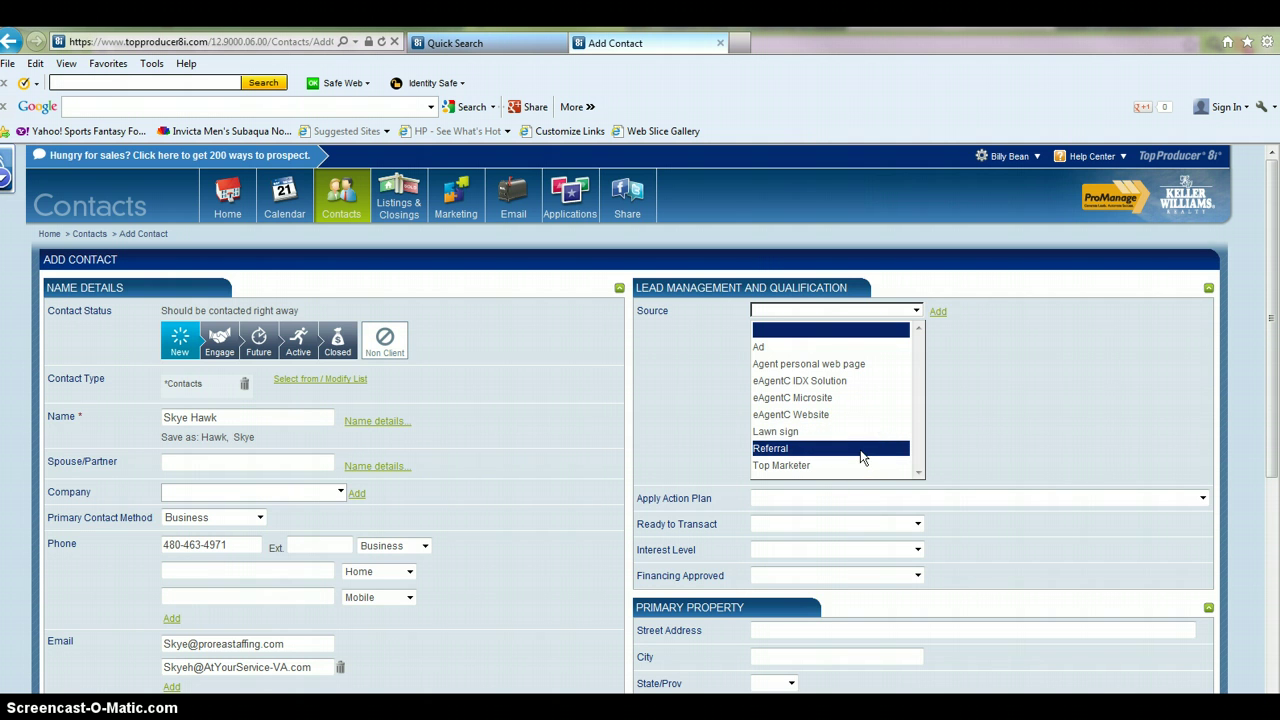
pyautogui.scroll(-3, 865, 450)
pyautogui.scroll(3, 871, 390)
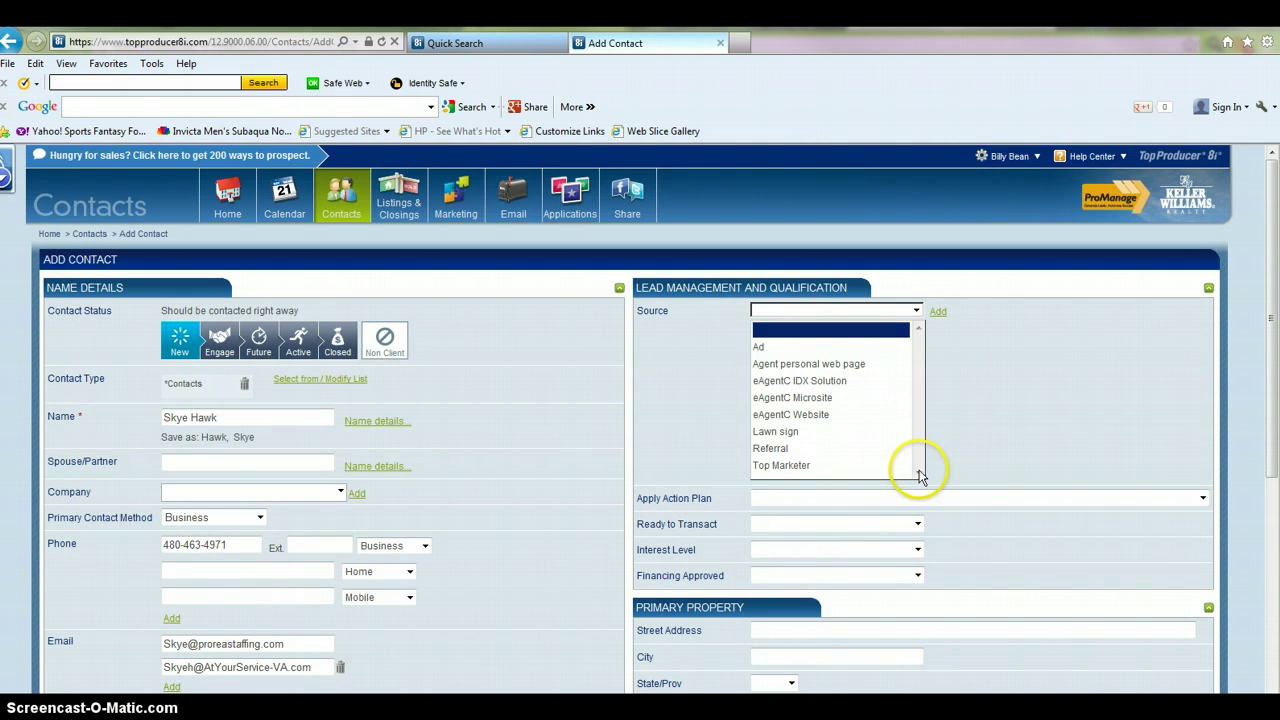
pyautogui.click(936, 313)
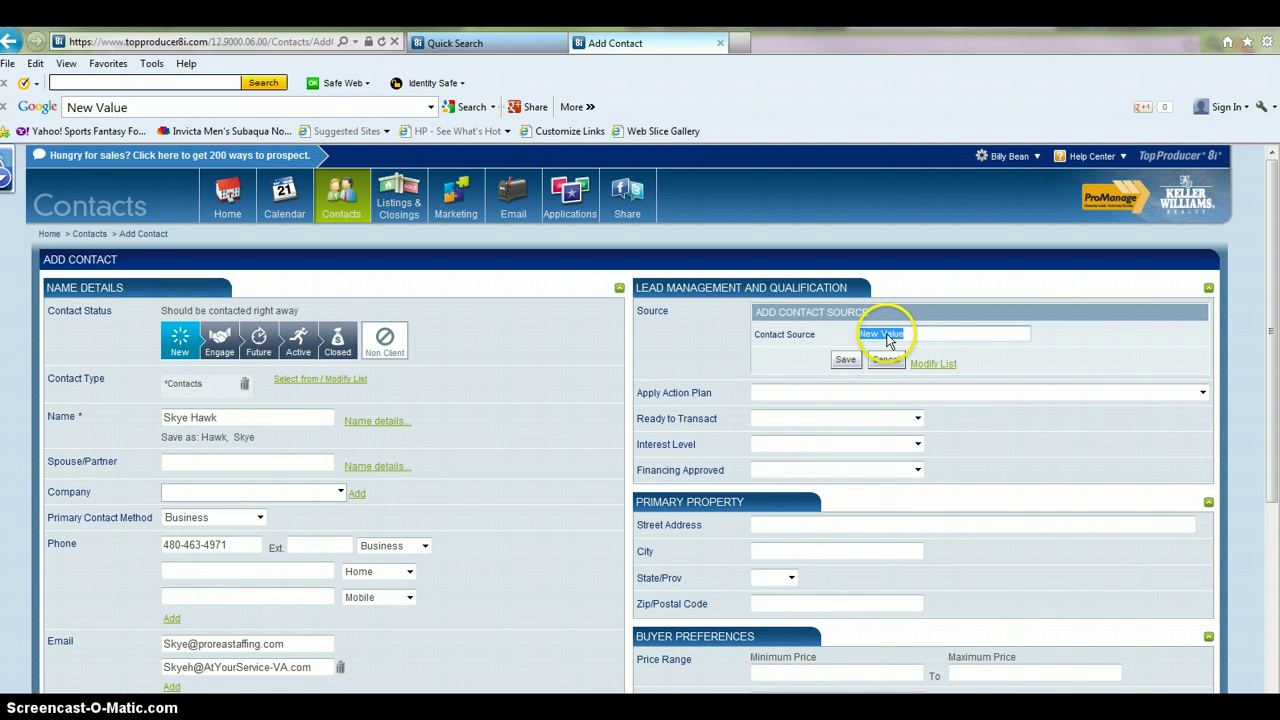
pyautogui.press('BackSpace')
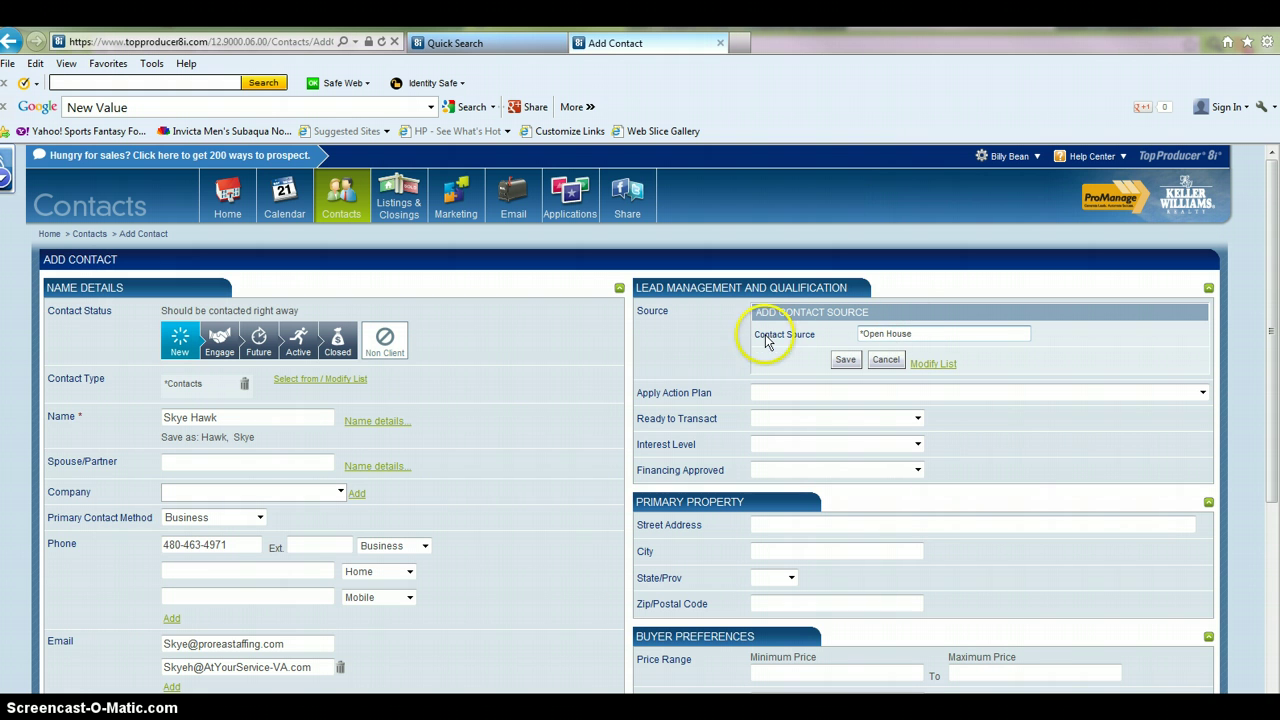
pyautogui.click(884, 361)
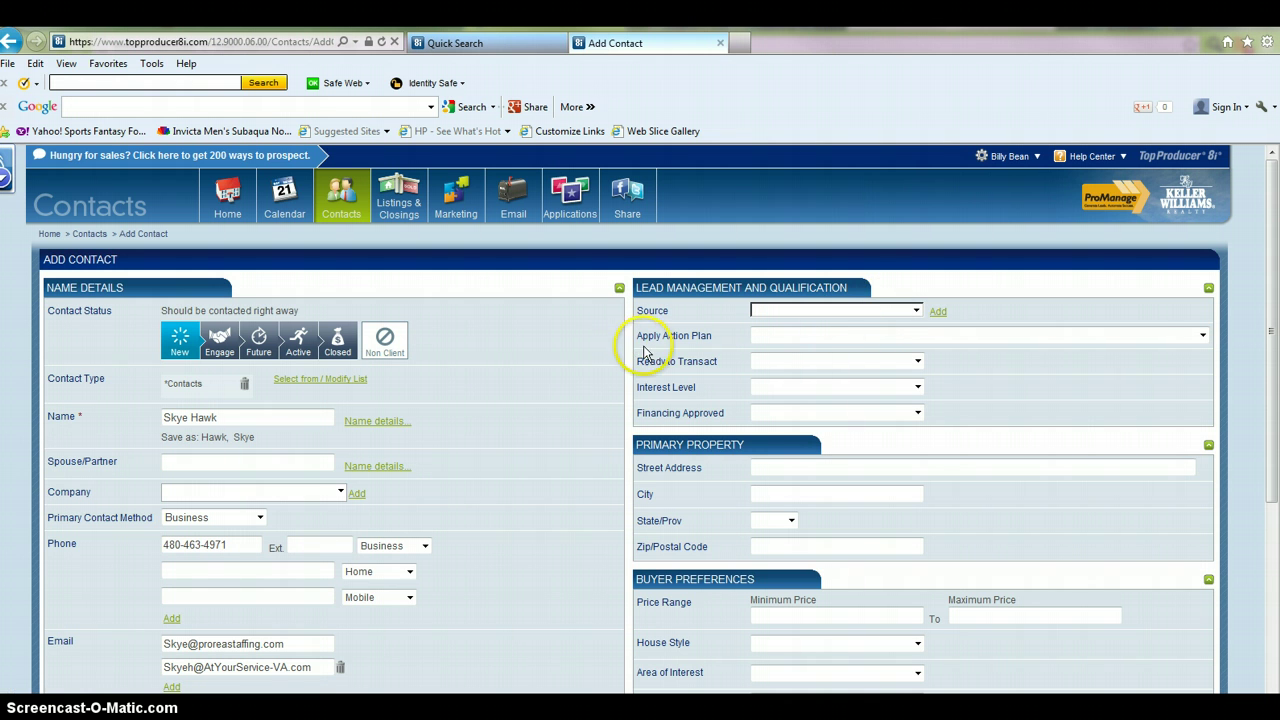
# Apply the *LA Luxe Group 33 Touch- Yr 1 action plan, keeping the 2012-12-10 start date.
pyautogui.click(757, 335)
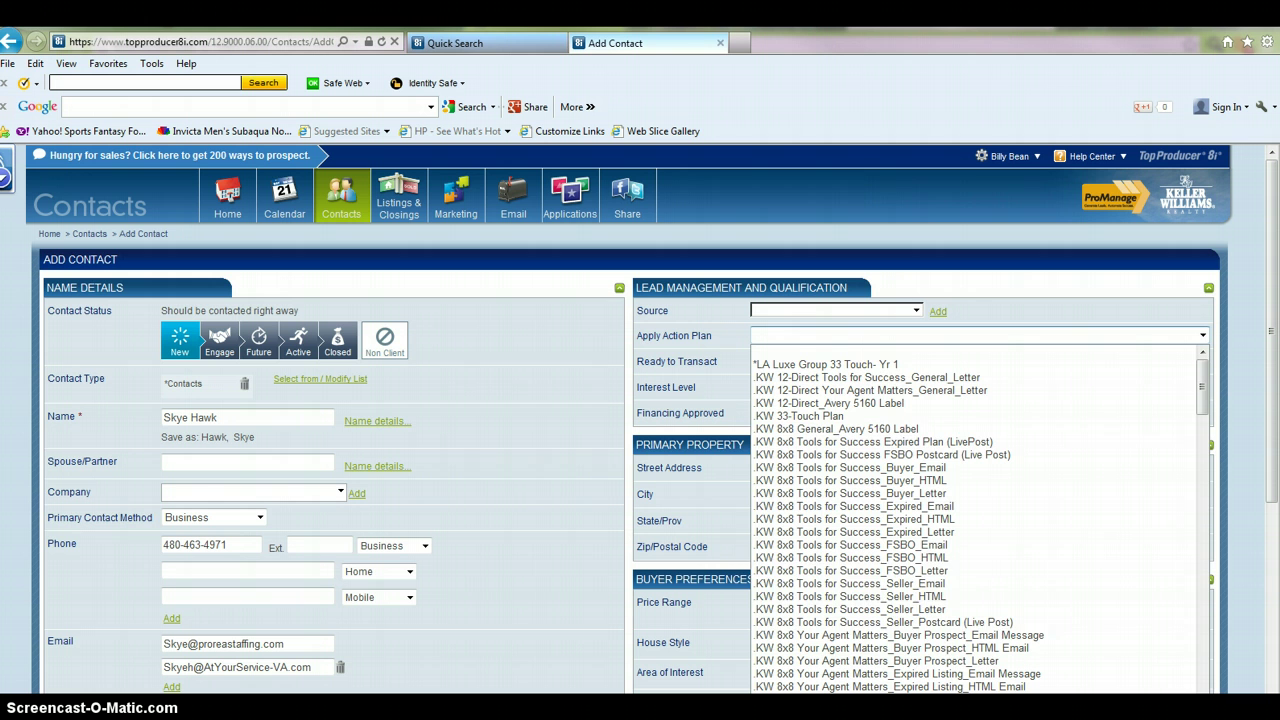
pyautogui.click(890, 366)
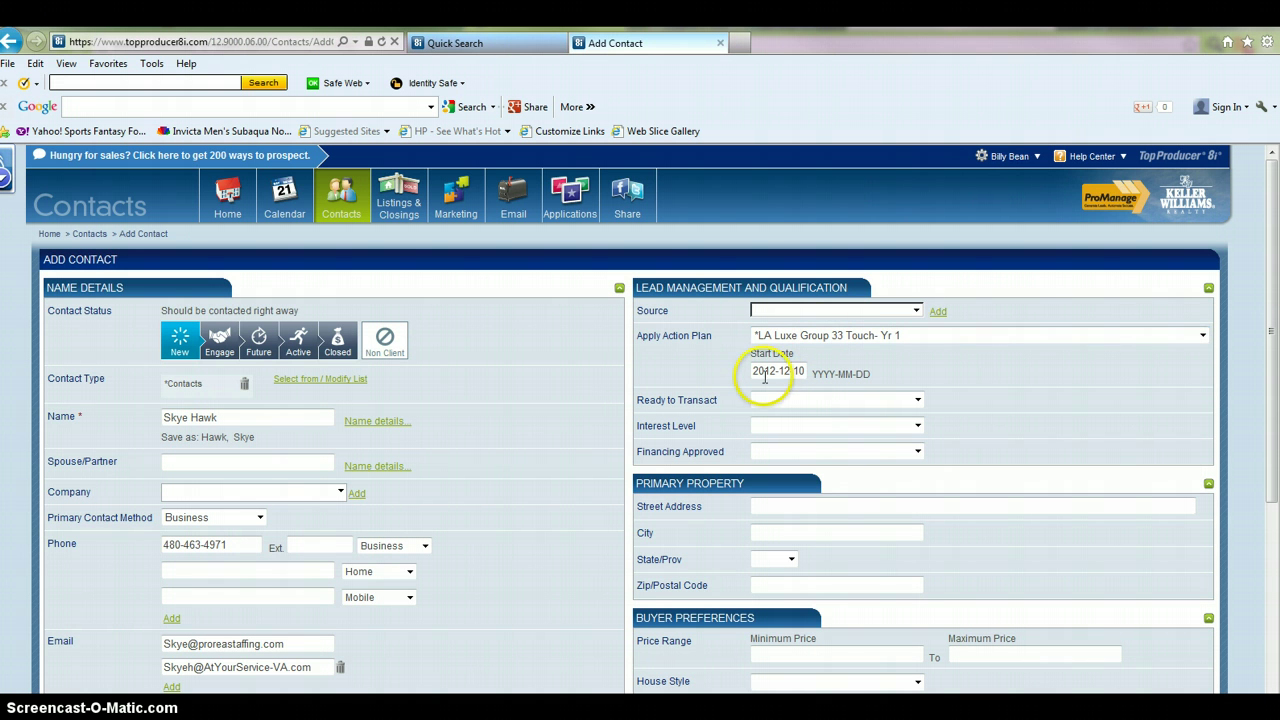
pyautogui.click(801, 374)
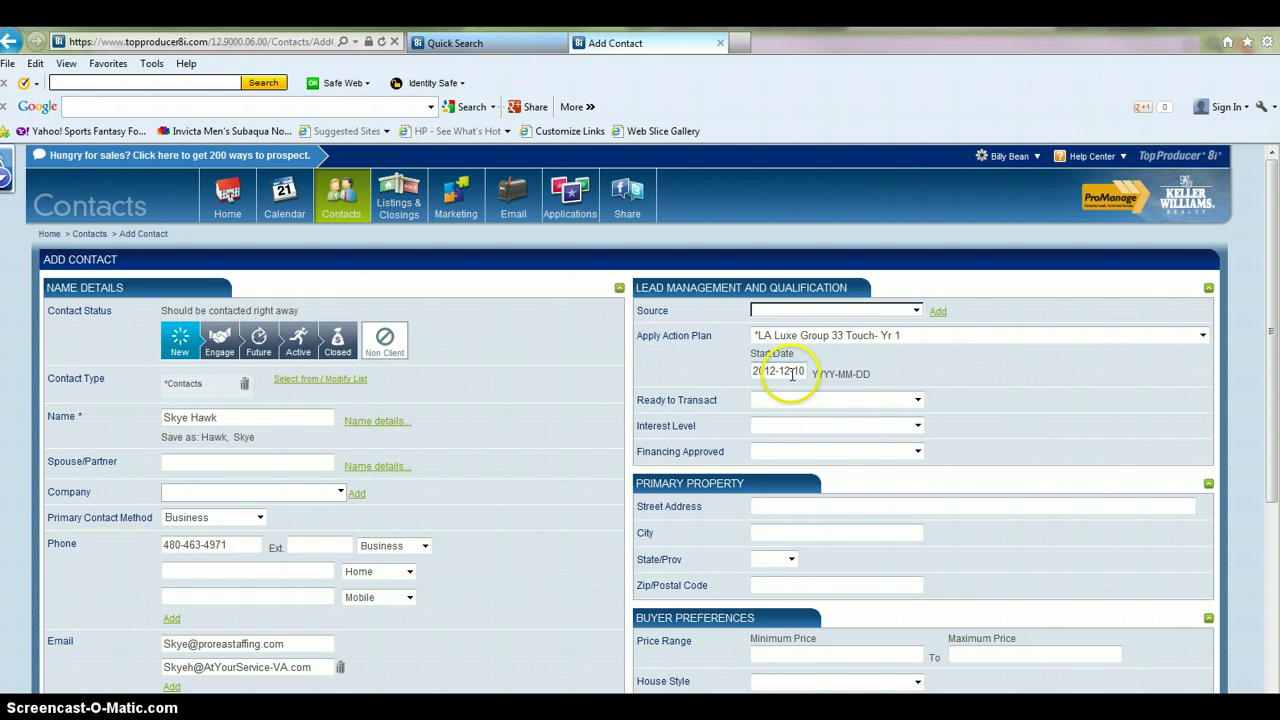
pyautogui.click(786, 372)
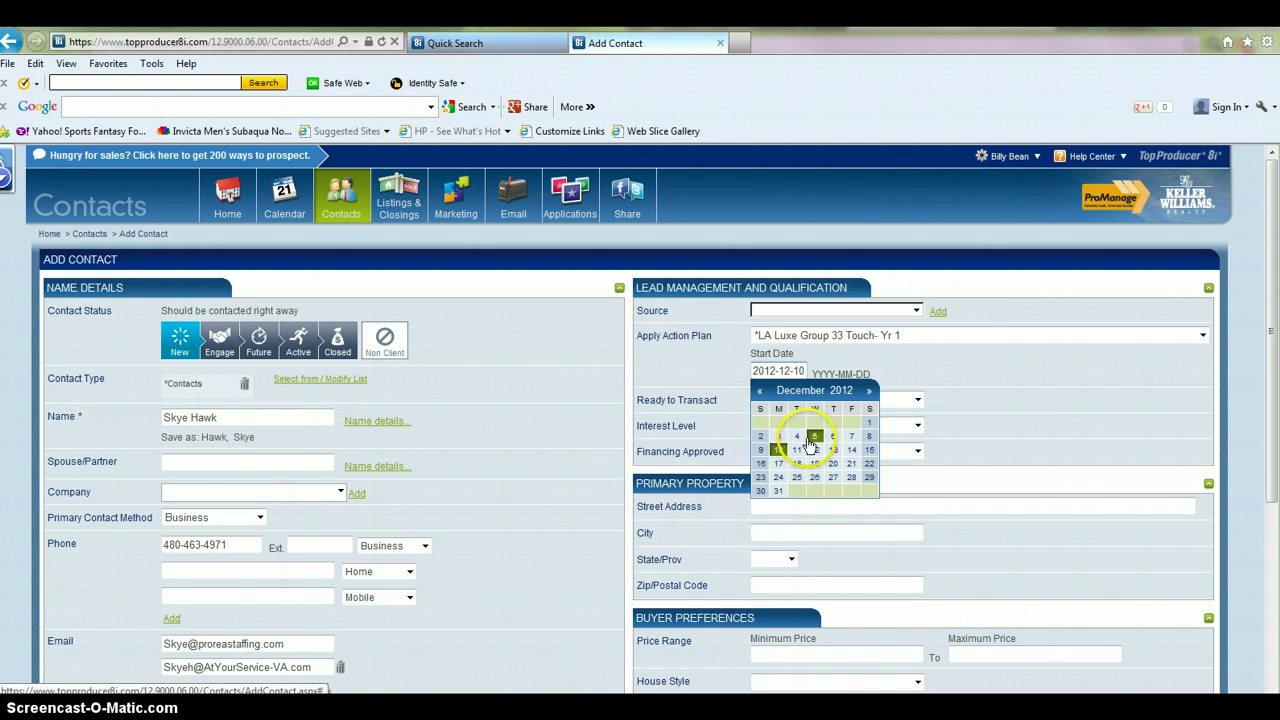
pyautogui.click(725, 392)
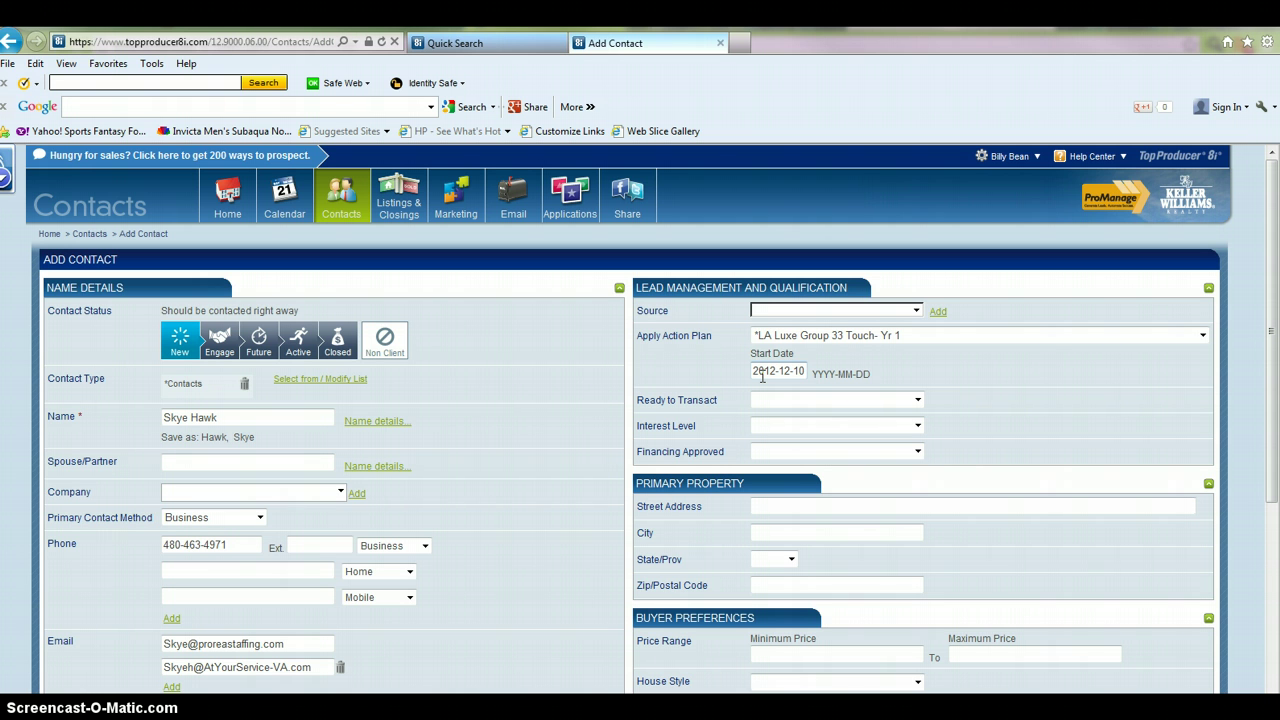
pyautogui.scroll(-3, 720, 376)
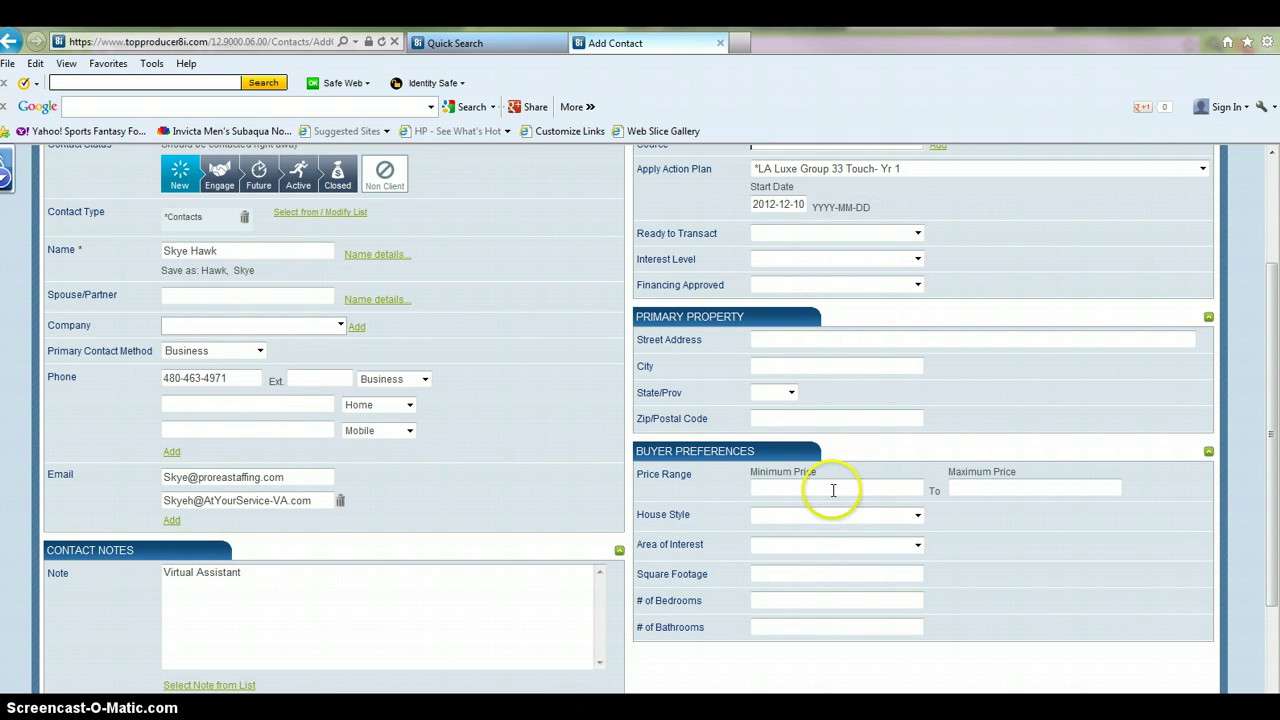
pyautogui.click(918, 233)
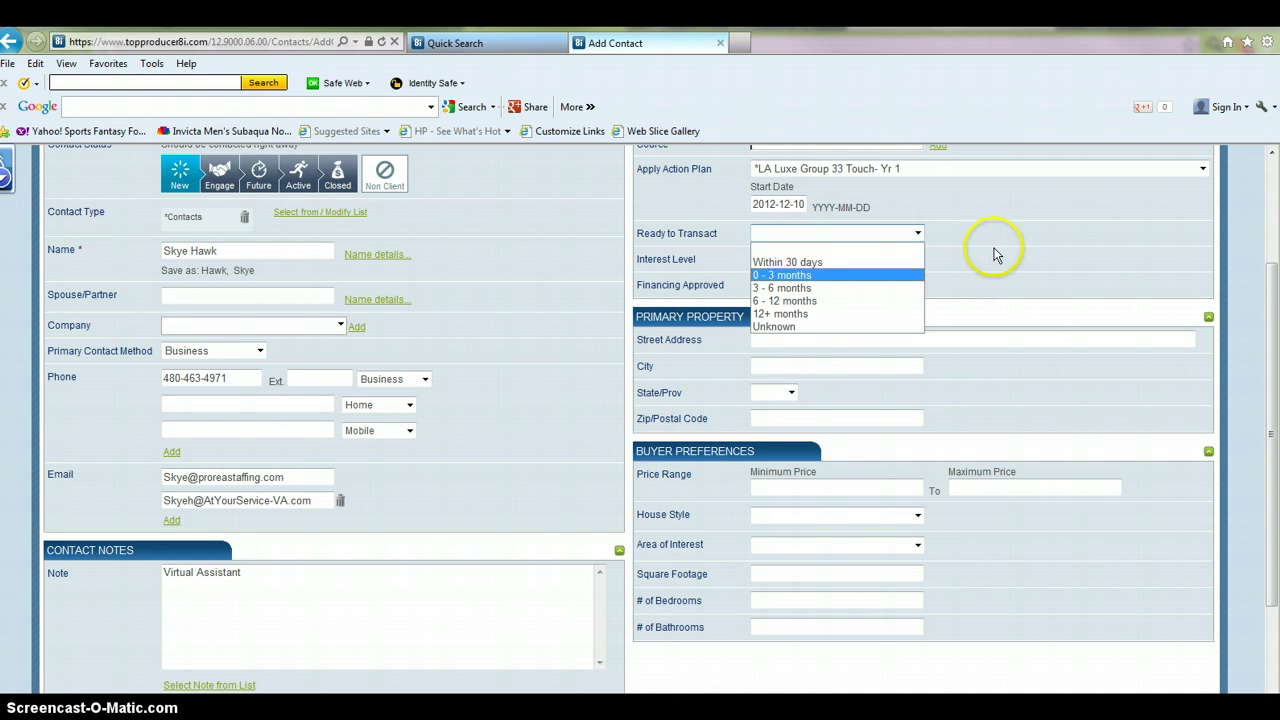
pyautogui.click(914, 262)
pyautogui.click(916, 259)
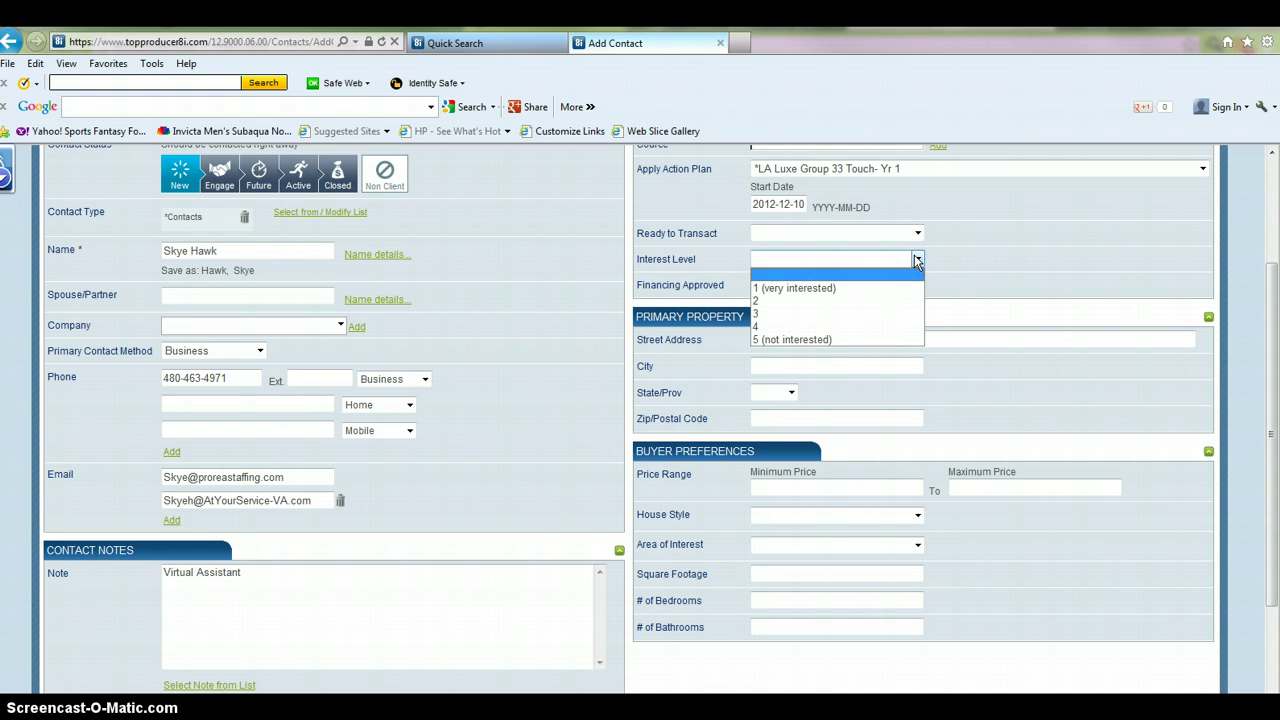
pyautogui.click(916, 259)
pyautogui.click(916, 285)
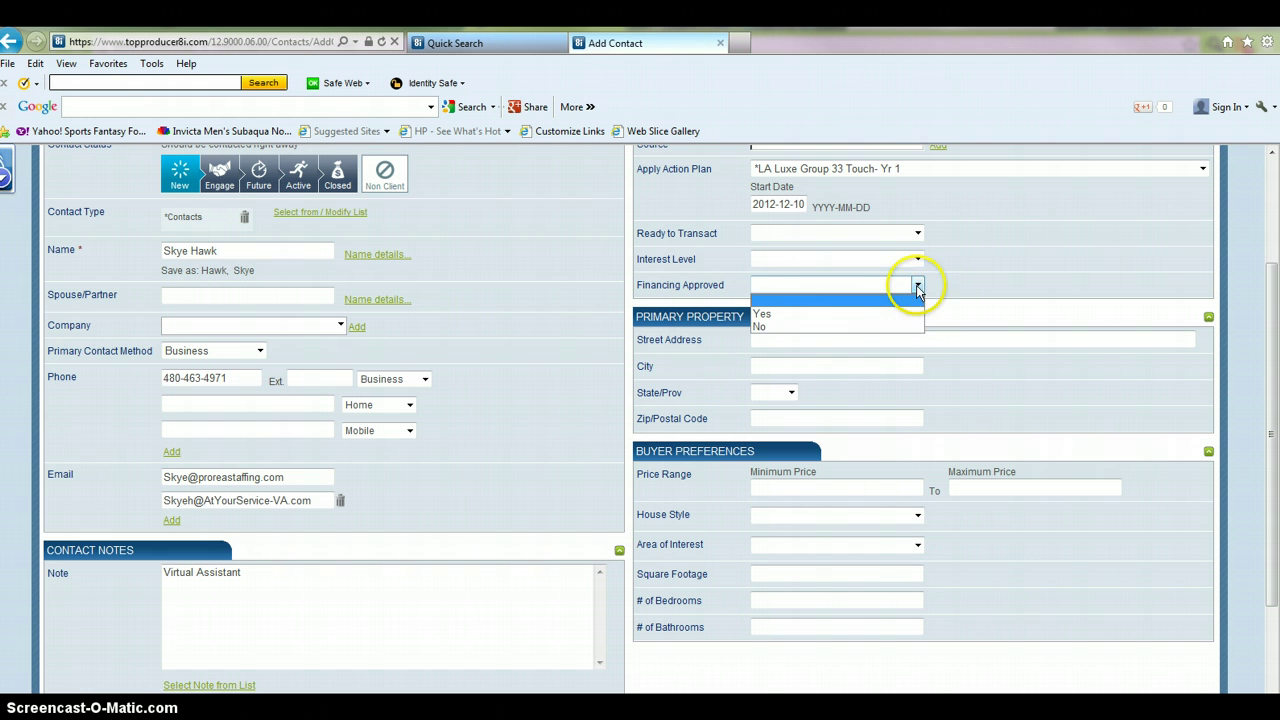
pyautogui.click(926, 284)
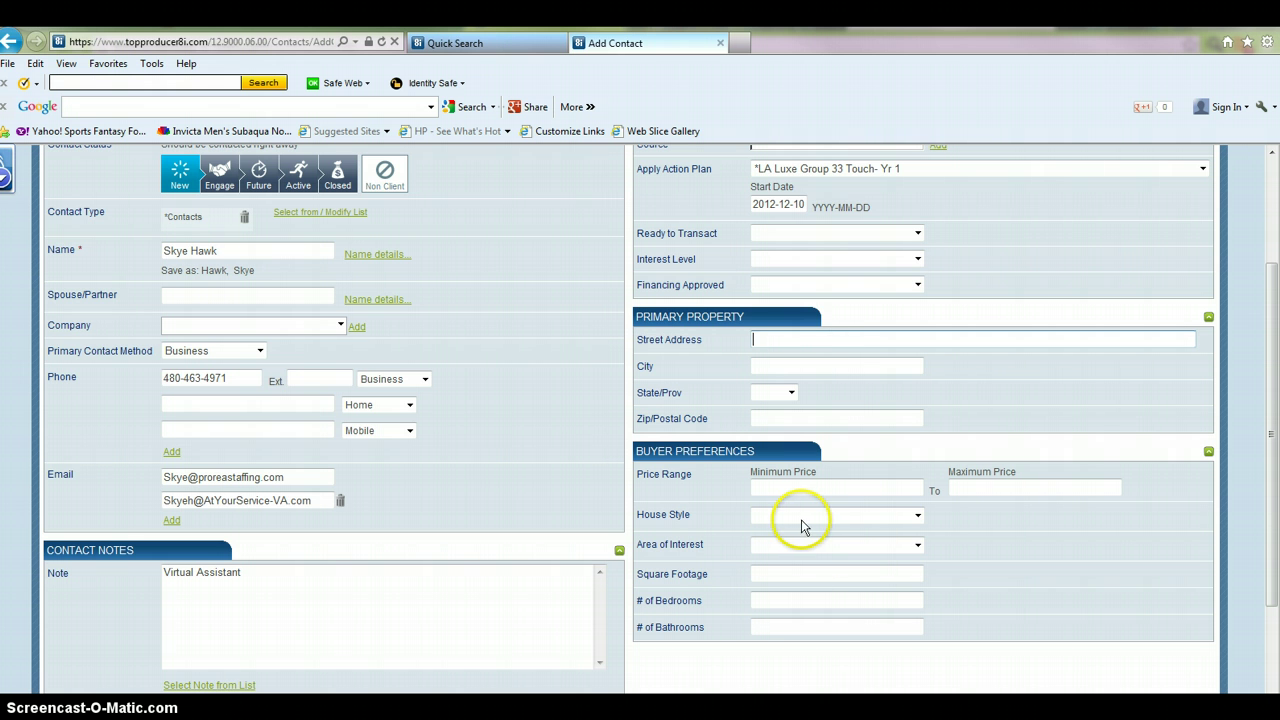
pyautogui.scroll(-3, 716, 490)
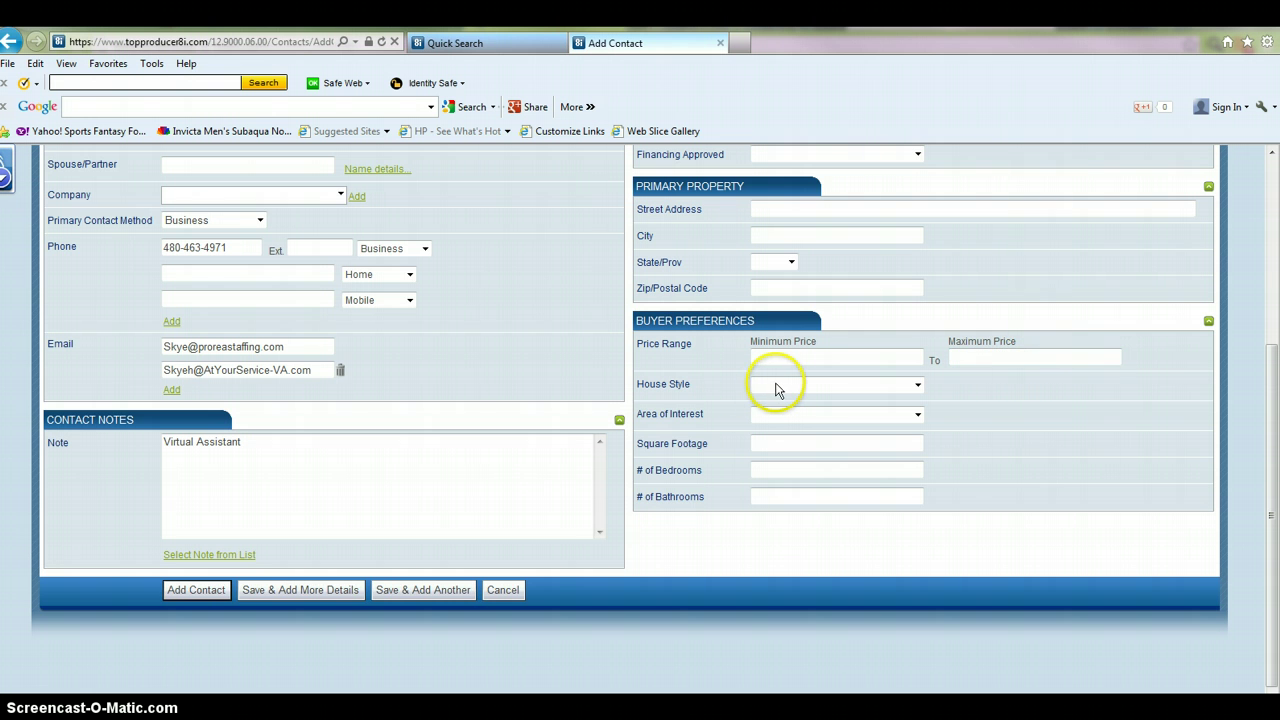
pyautogui.click(787, 418)
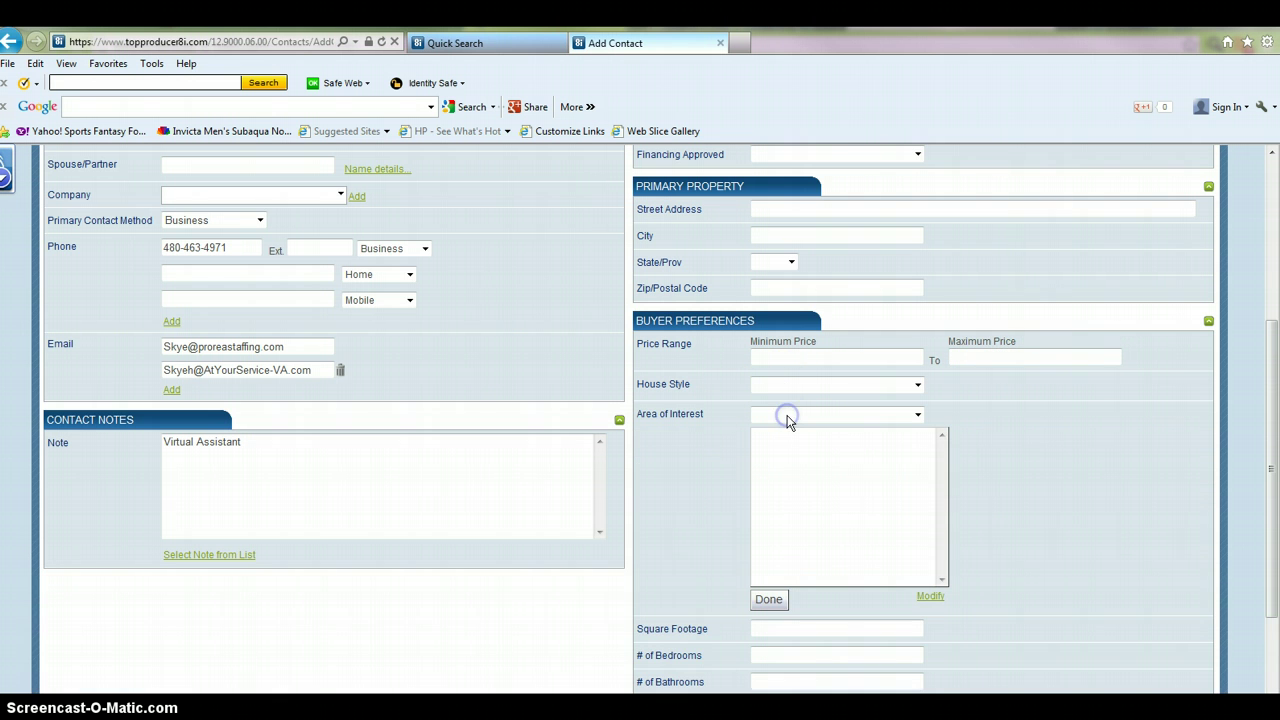
pyautogui.click(930, 596)
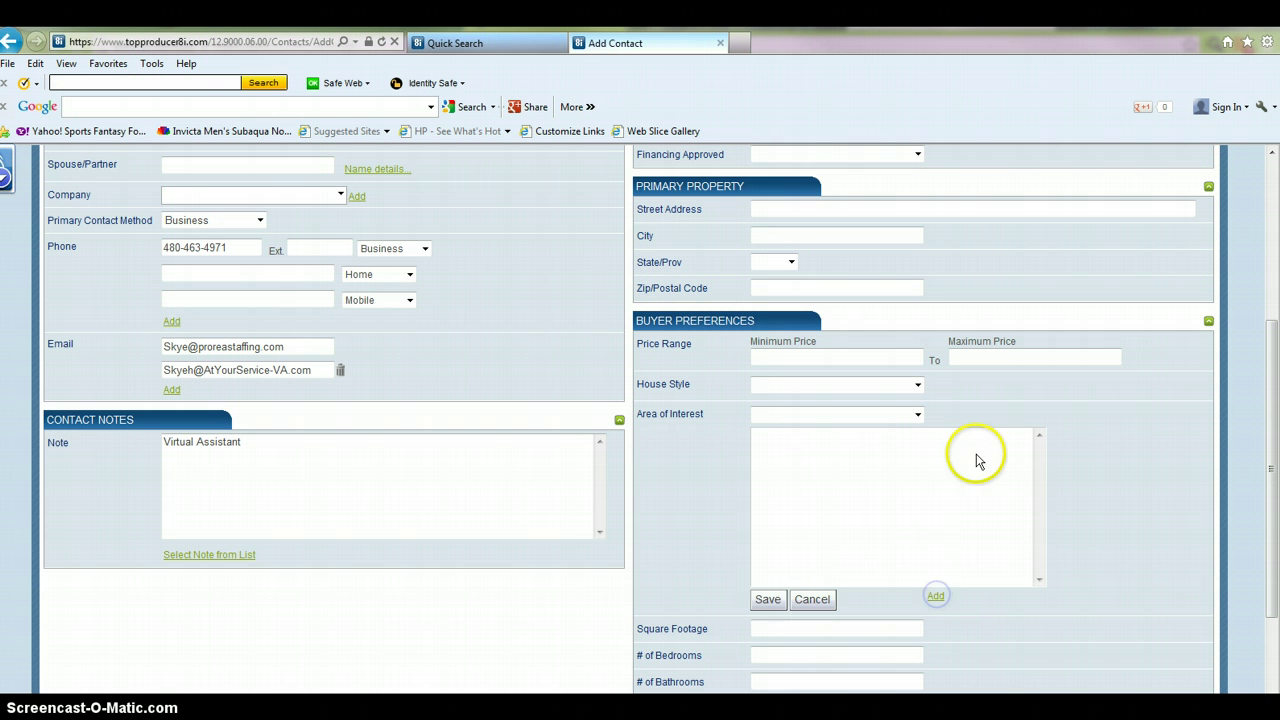
pyautogui.click(933, 598)
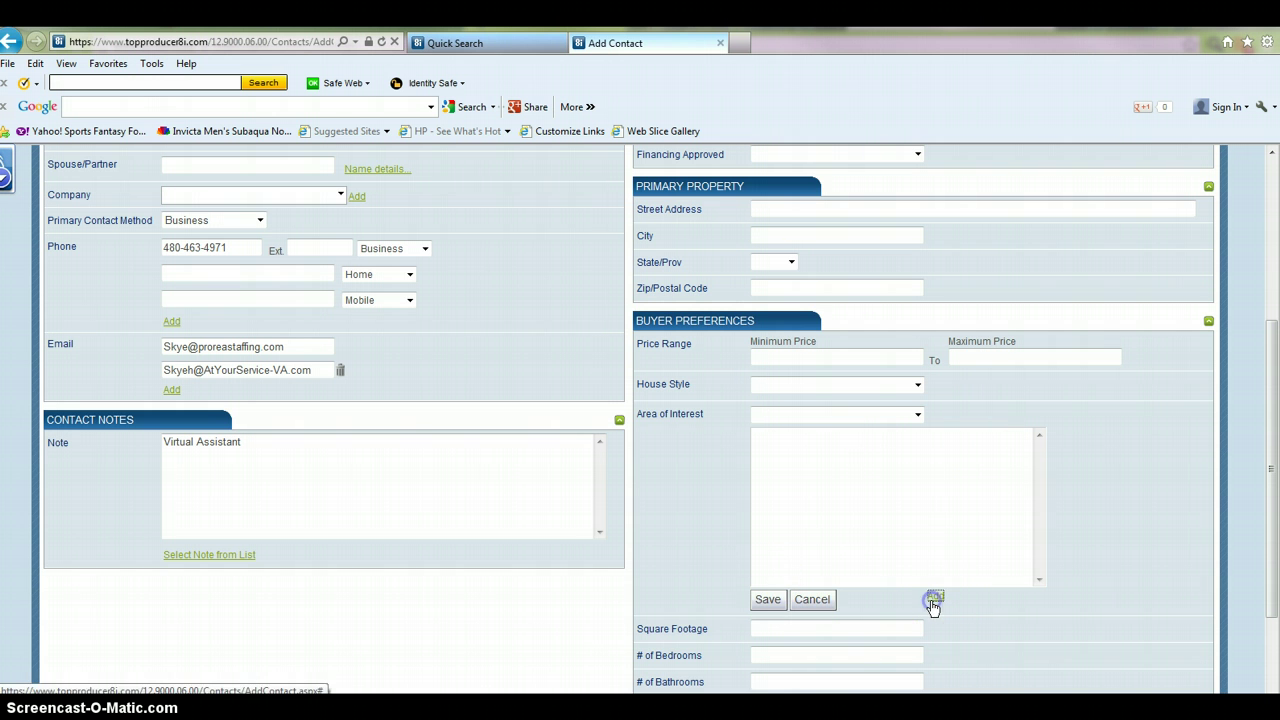
pyautogui.click(815, 600)
pyautogui.click(770, 600)
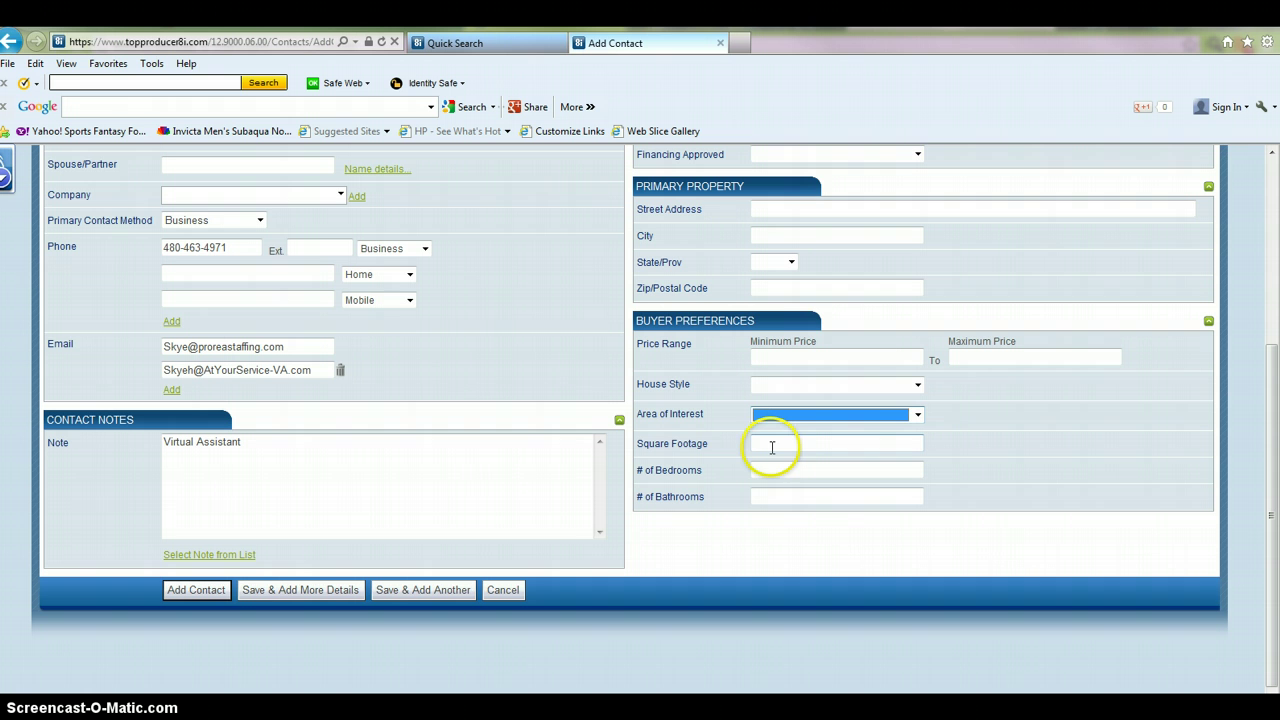
pyautogui.click(767, 446)
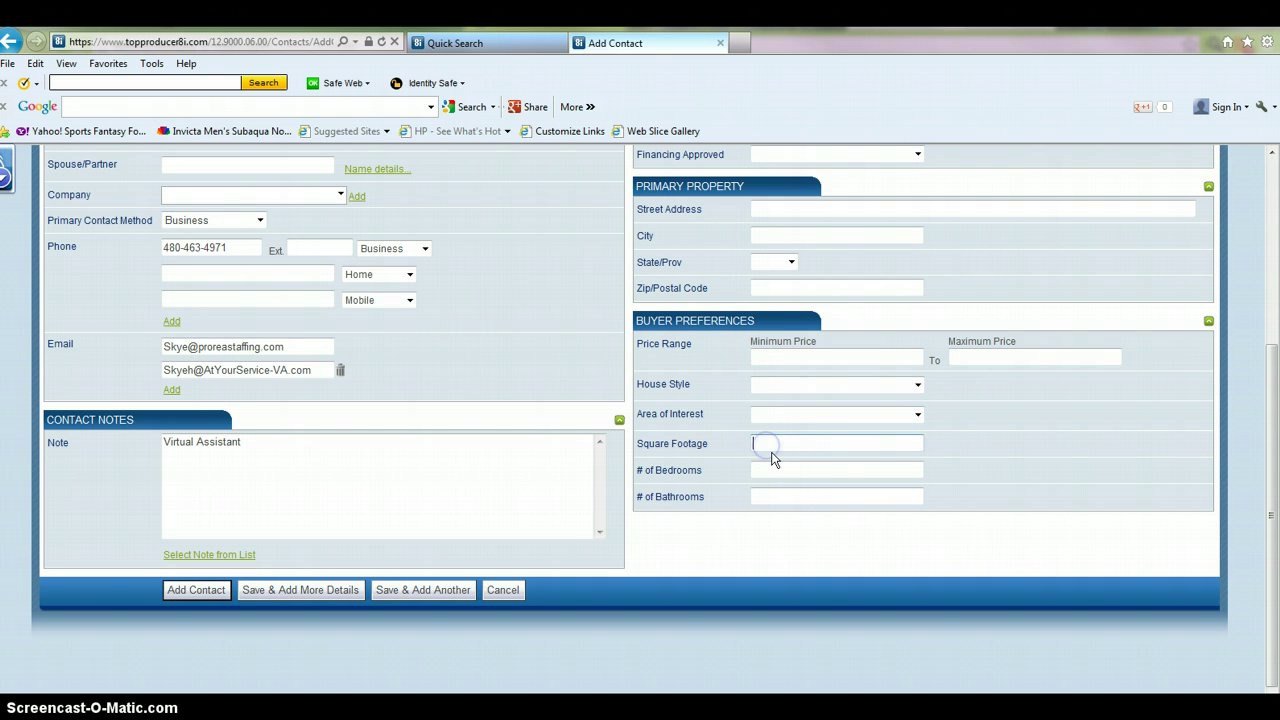
pyautogui.click(771, 495)
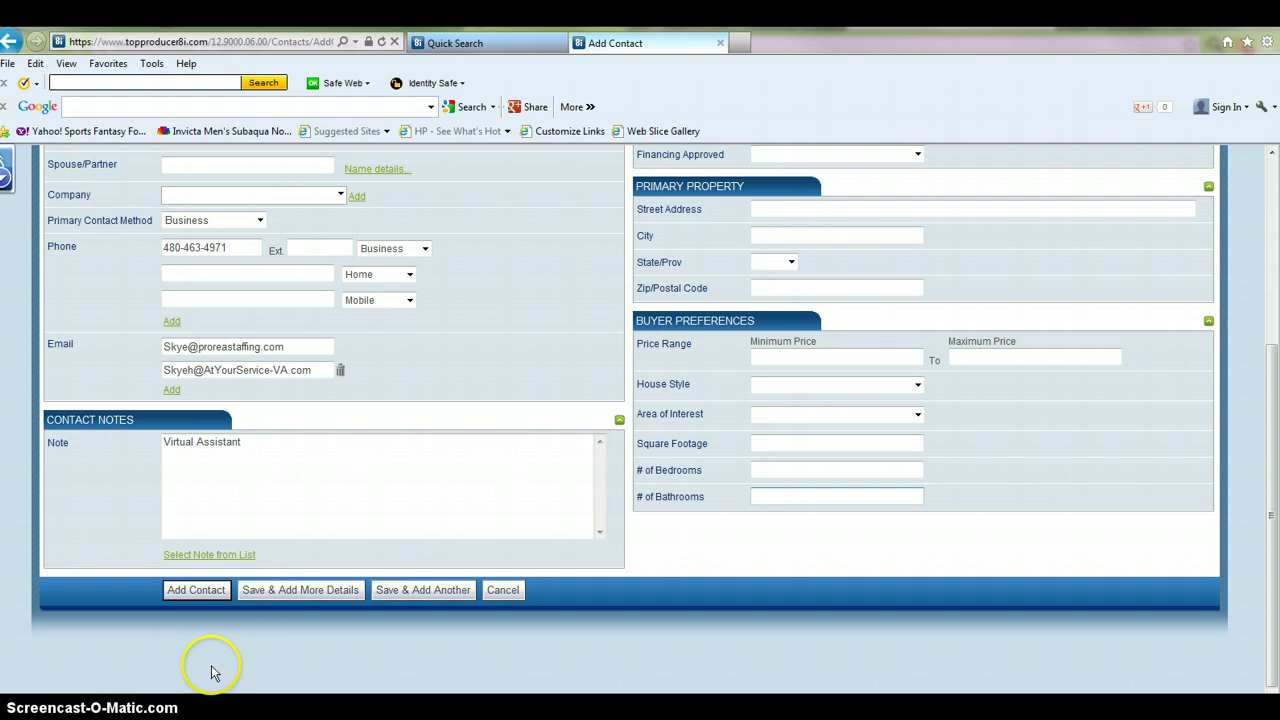
# Save the contact via Save & Add More Details, then save the note on its summary page.
pyautogui.click(249, 593)
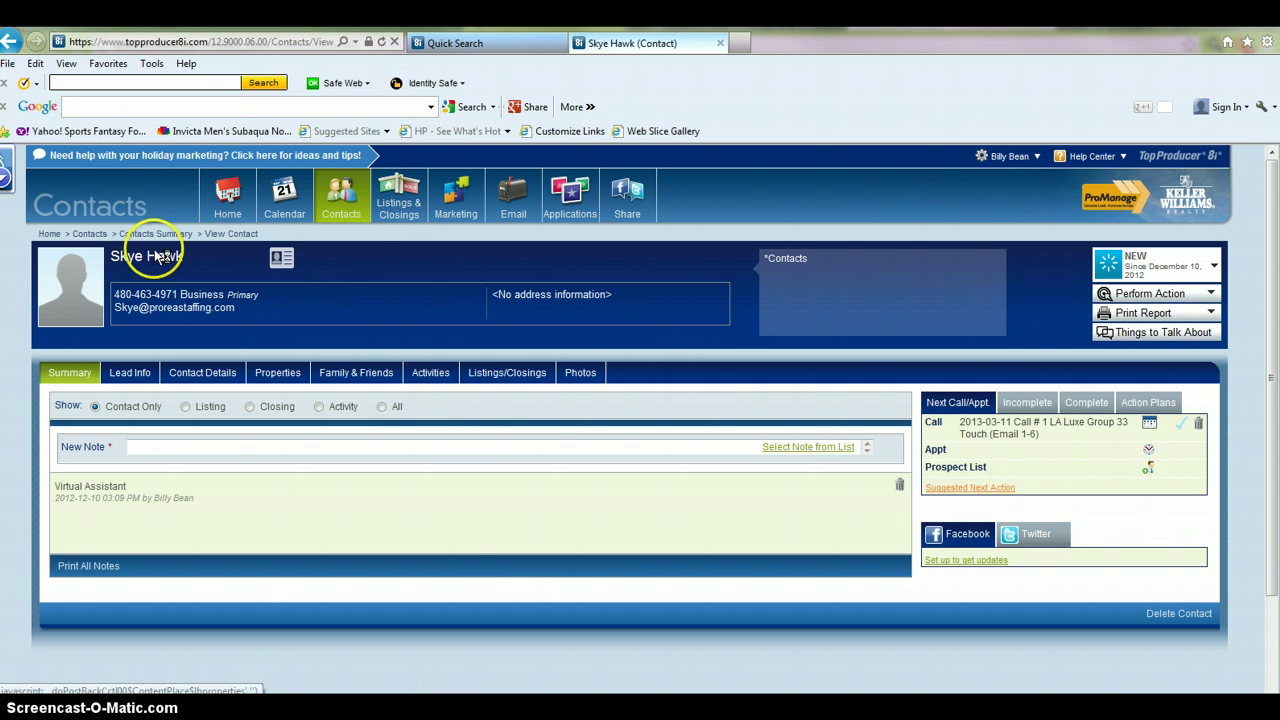
pyautogui.click(340, 444)
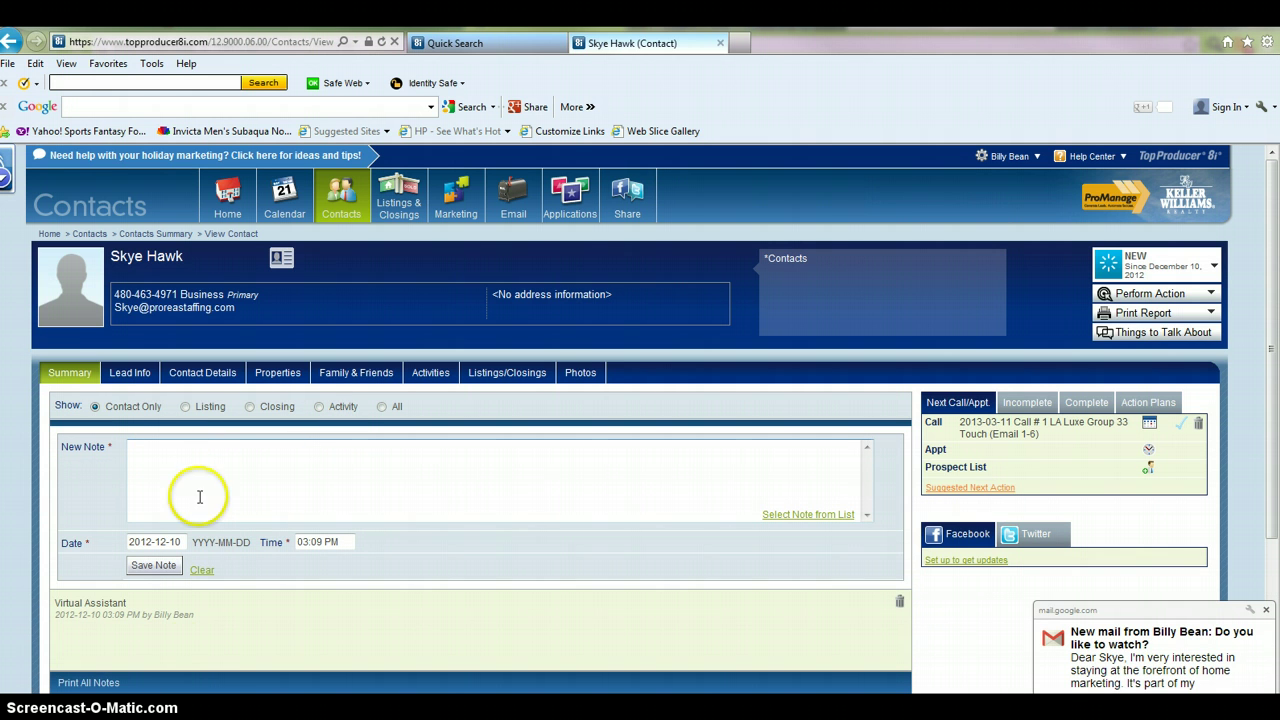
pyautogui.click(150, 567)
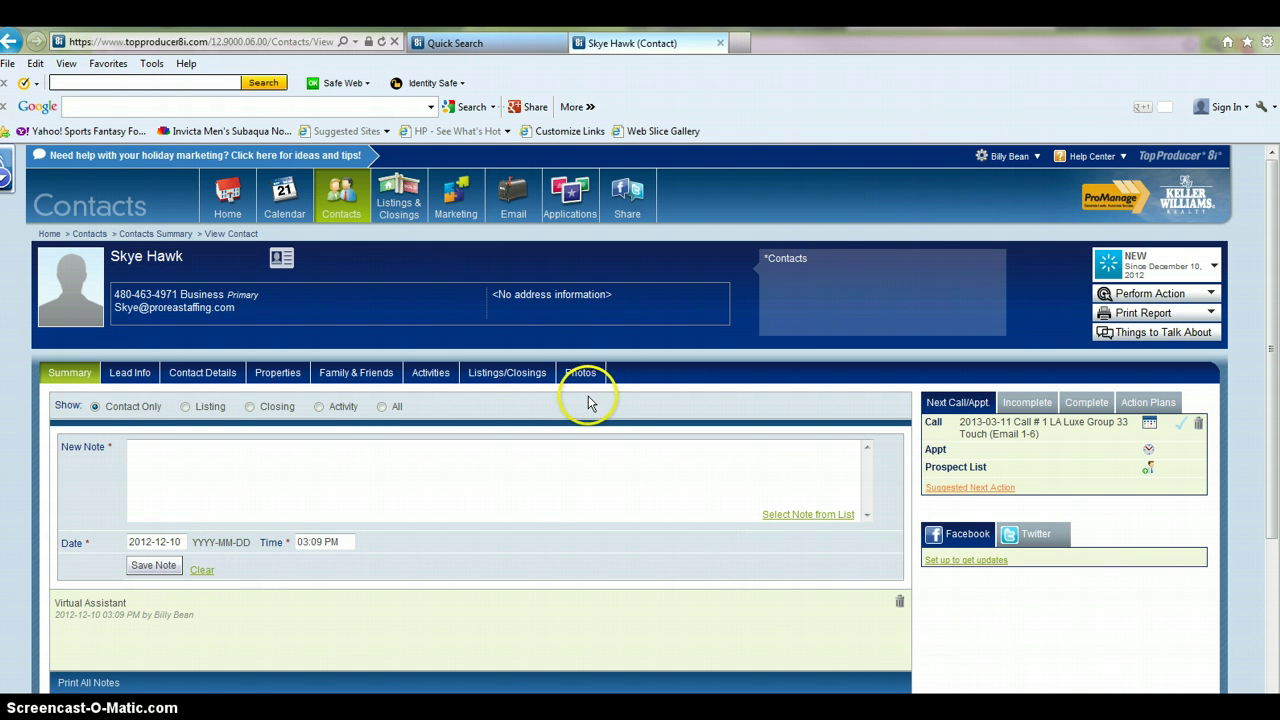
# Scroll through the Activities tab's LA Luxe Group 33 Touch emails, calls and to-dos.
pyautogui.click(433, 380)
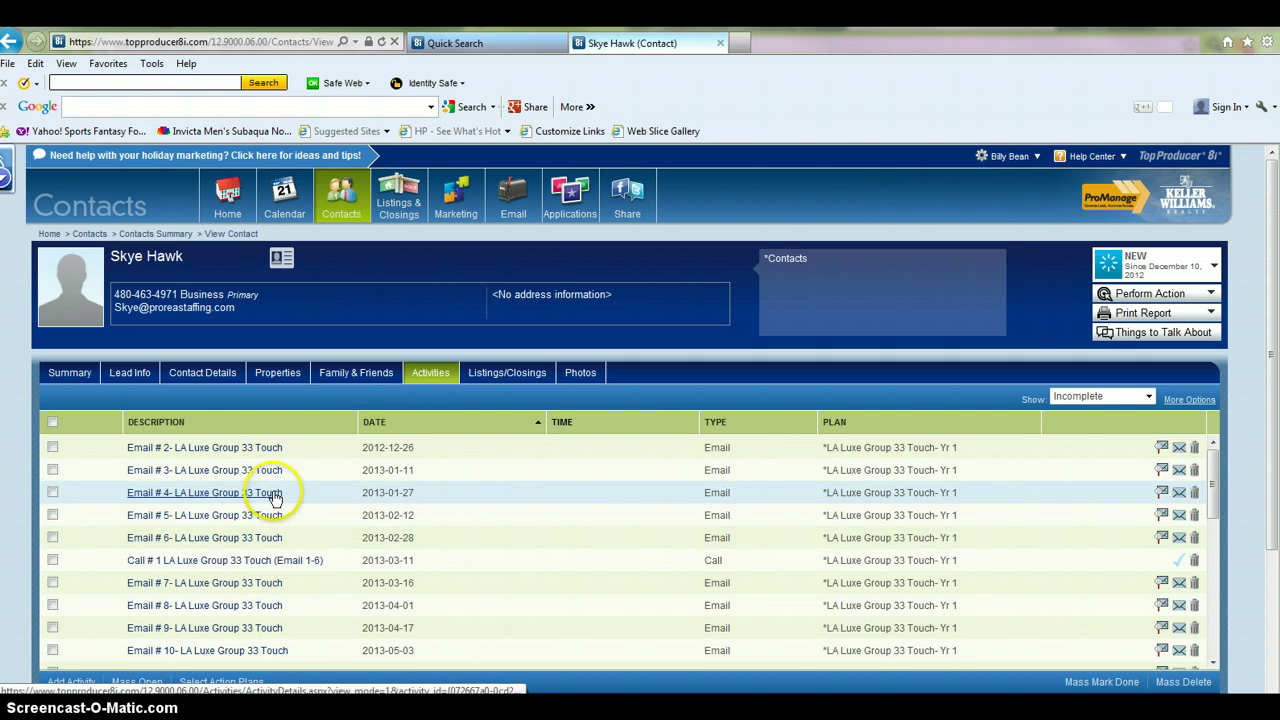
pyautogui.scroll(-5, 280, 488)
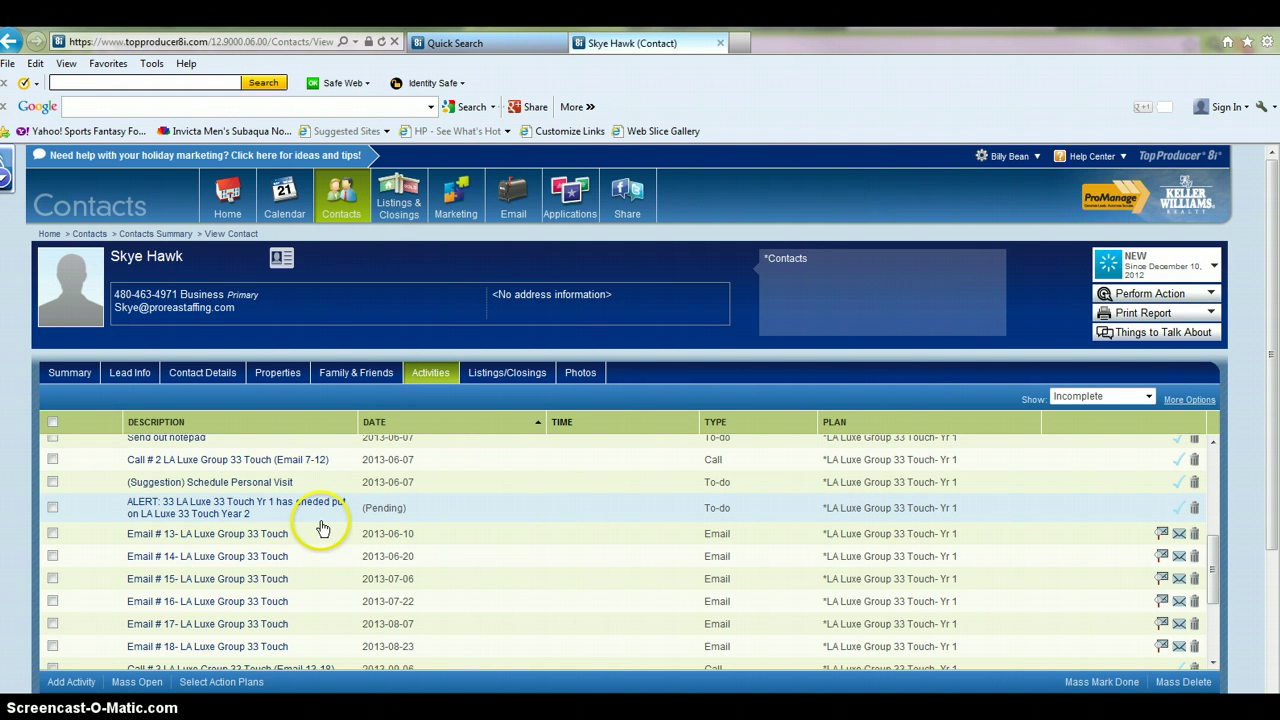
pyautogui.scroll(5, 316, 495)
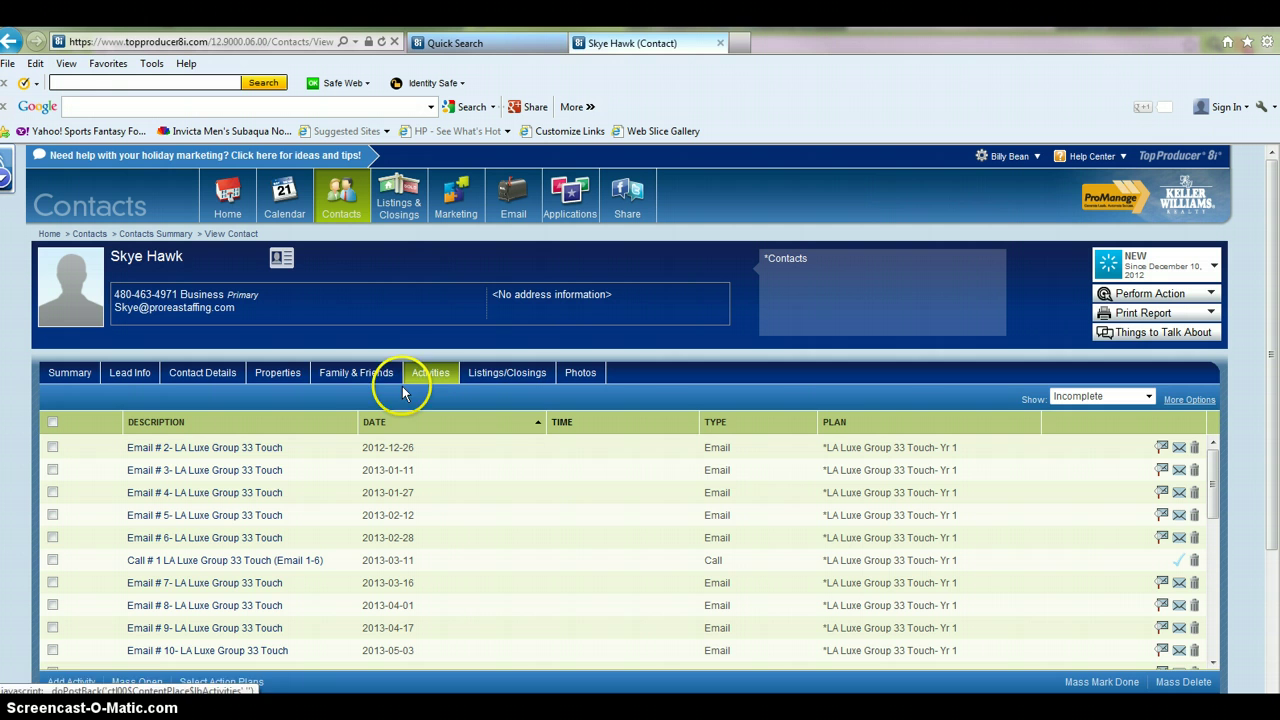
pyautogui.click(356, 372)
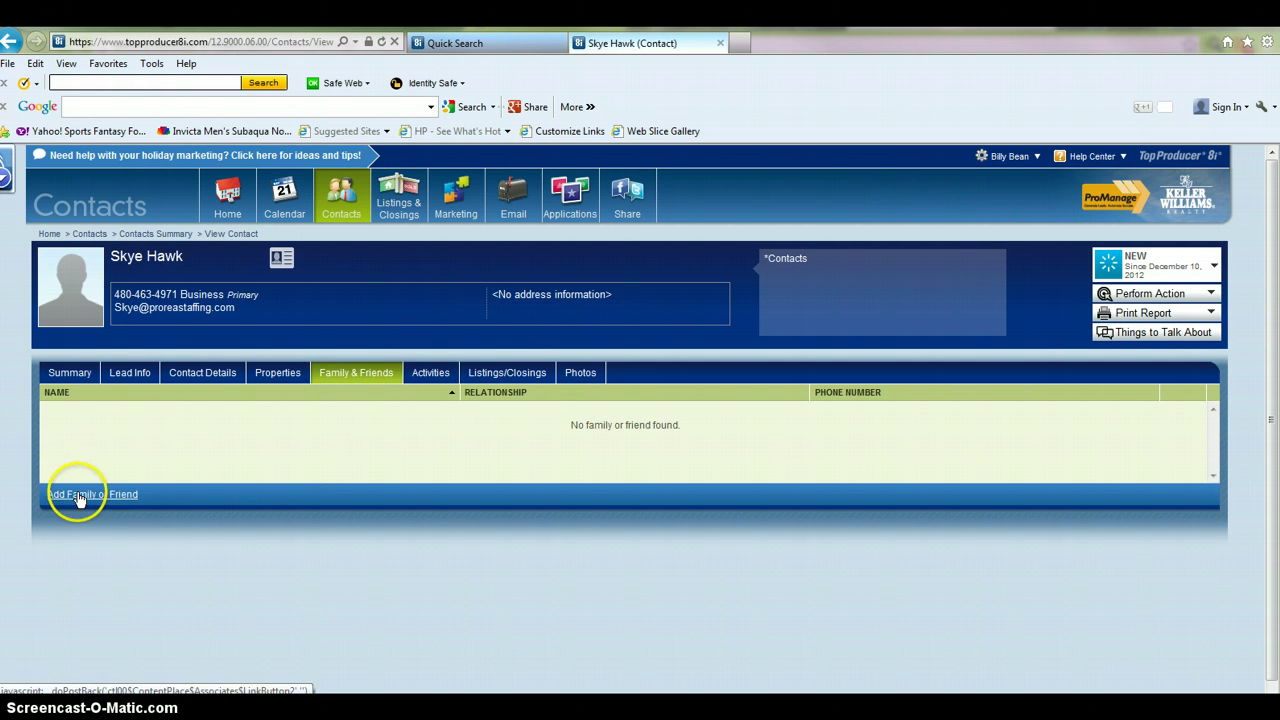
pyautogui.click(83, 497)
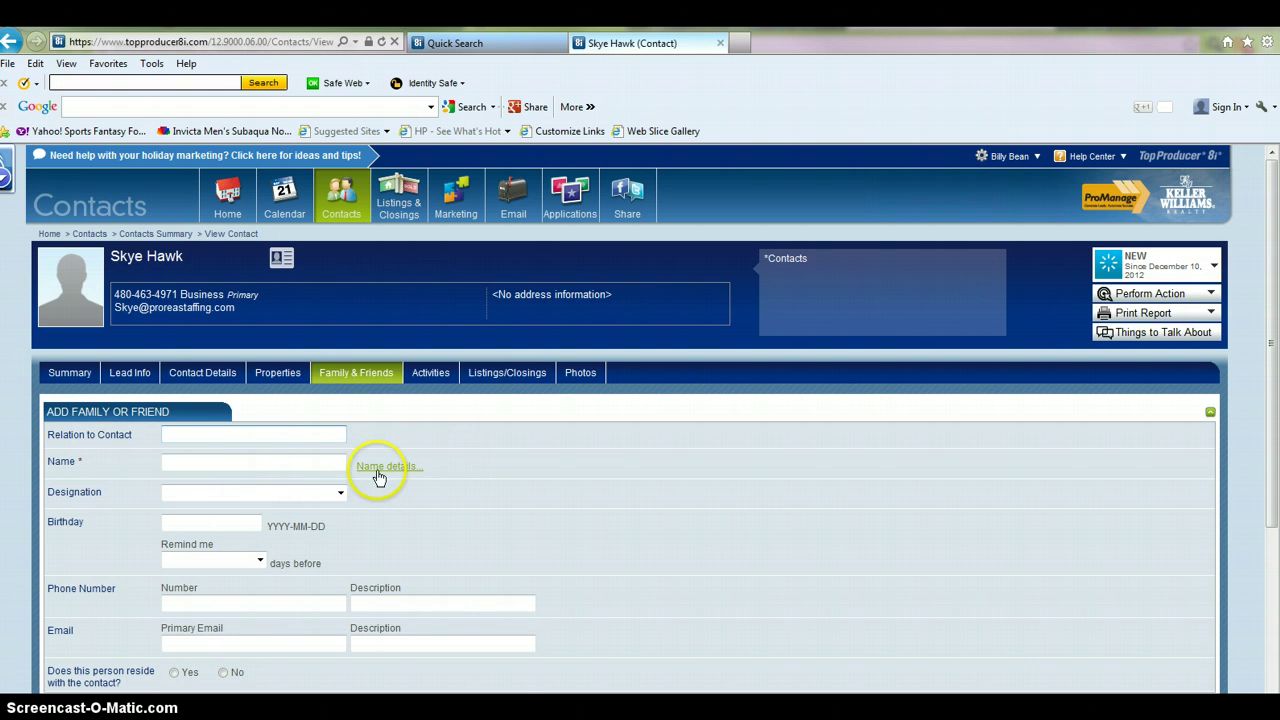
pyautogui.scroll(-1, 586, 575)
pyautogui.scroll(-4, 586, 575)
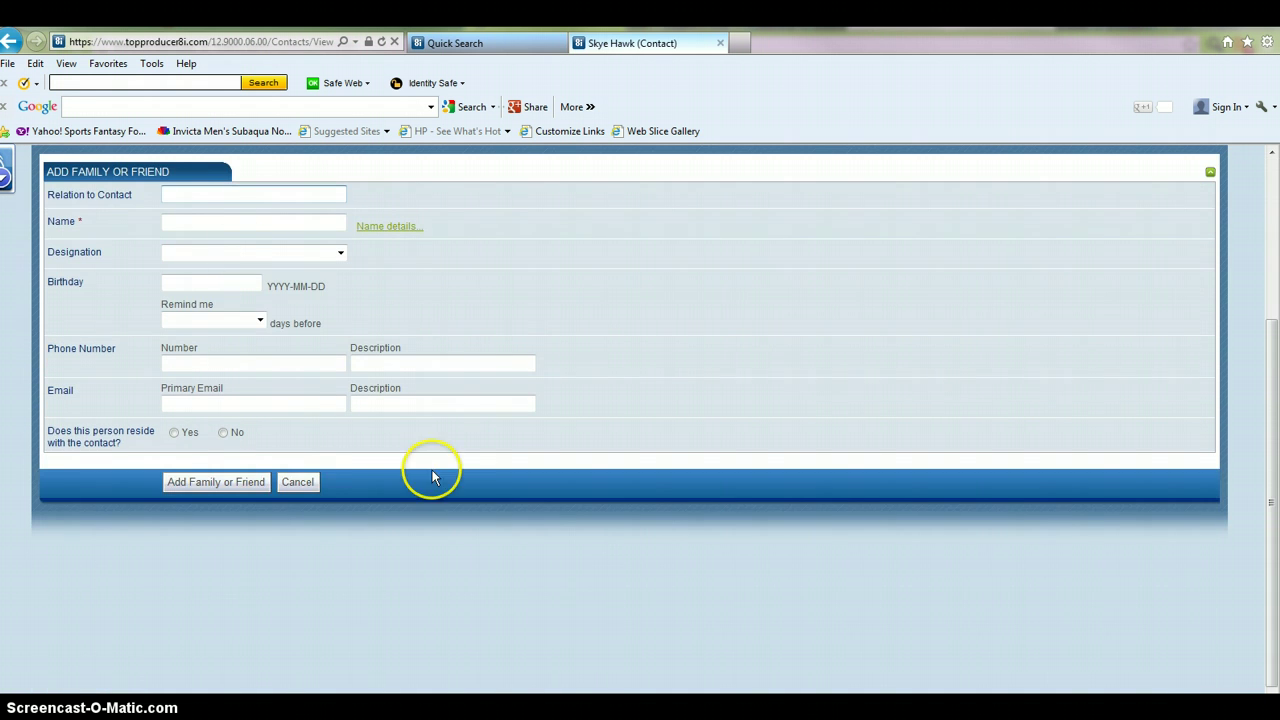
pyautogui.scroll(3, 320, 490)
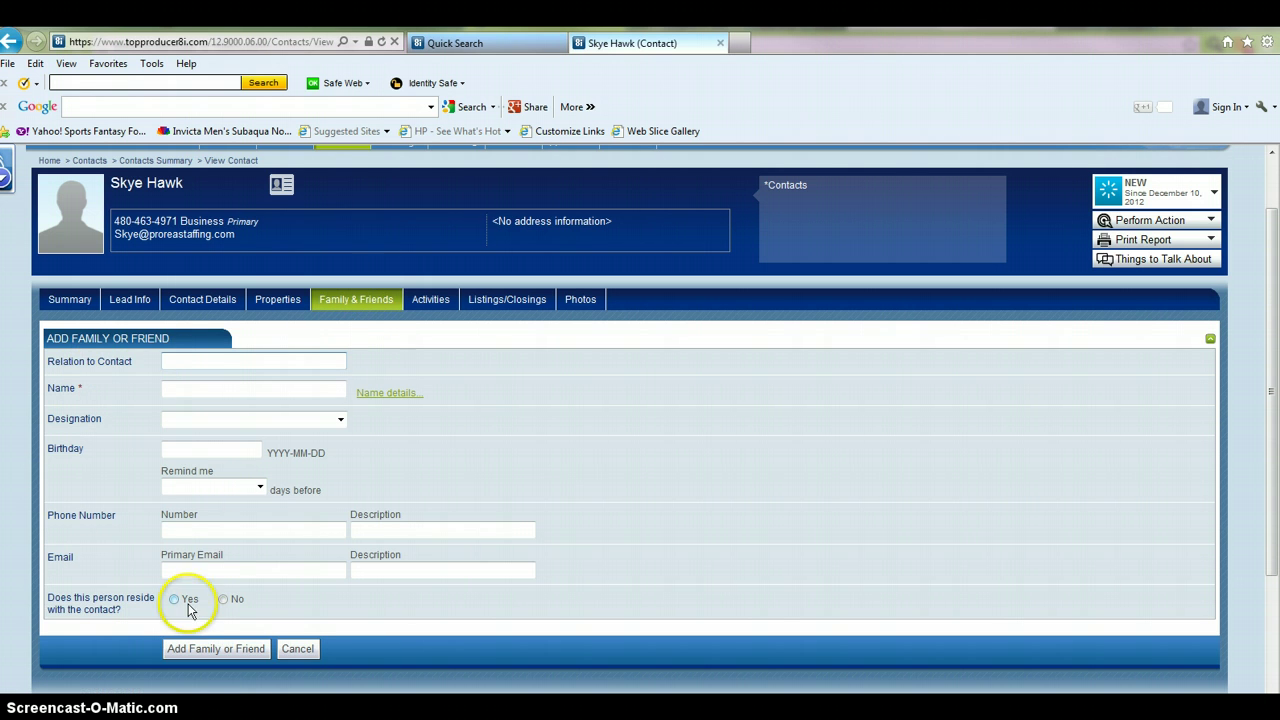
pyautogui.click(299, 649)
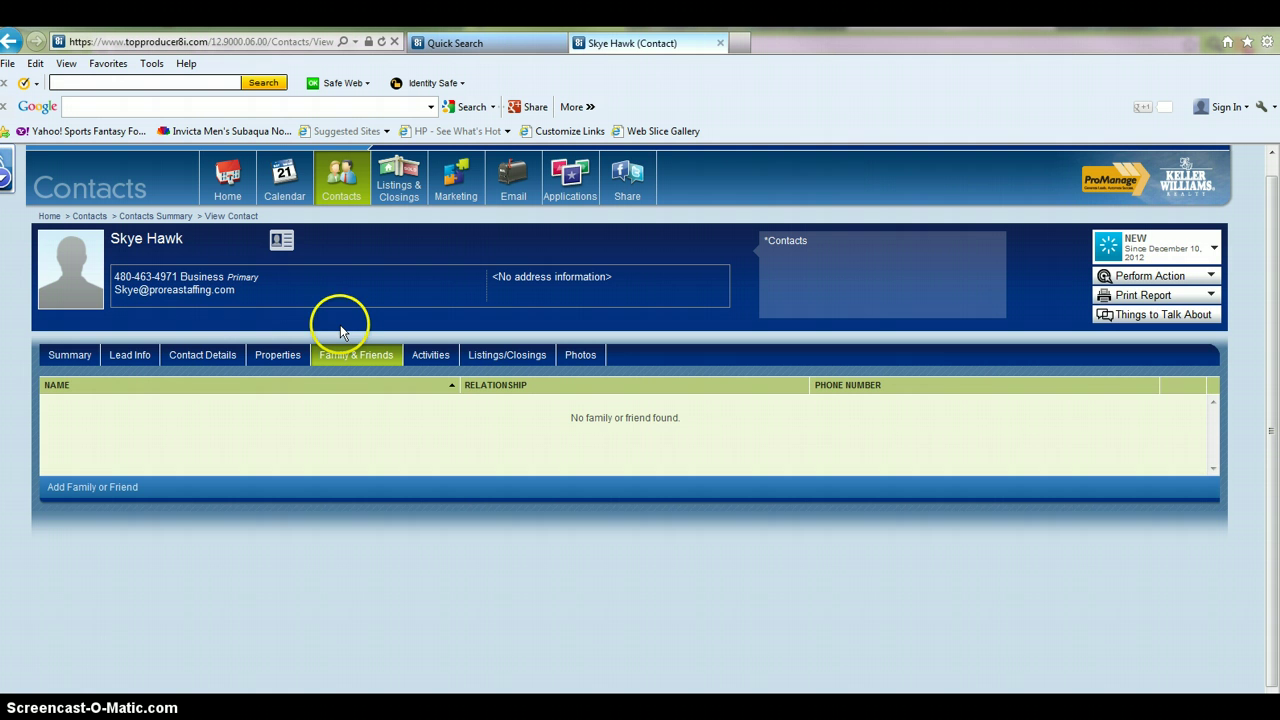
# On the Properties tab, start an Investment property, browse House Style, then cancel the form.
pyautogui.click(273, 348)
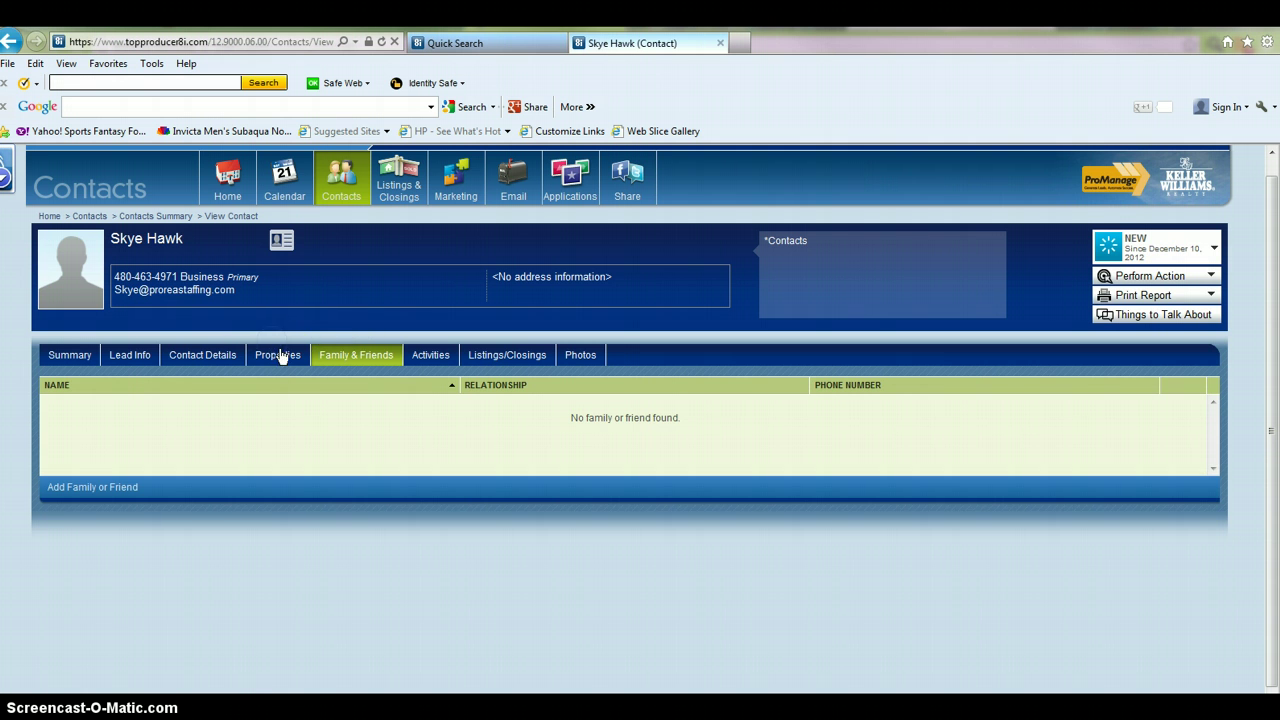
pyautogui.click(285, 362)
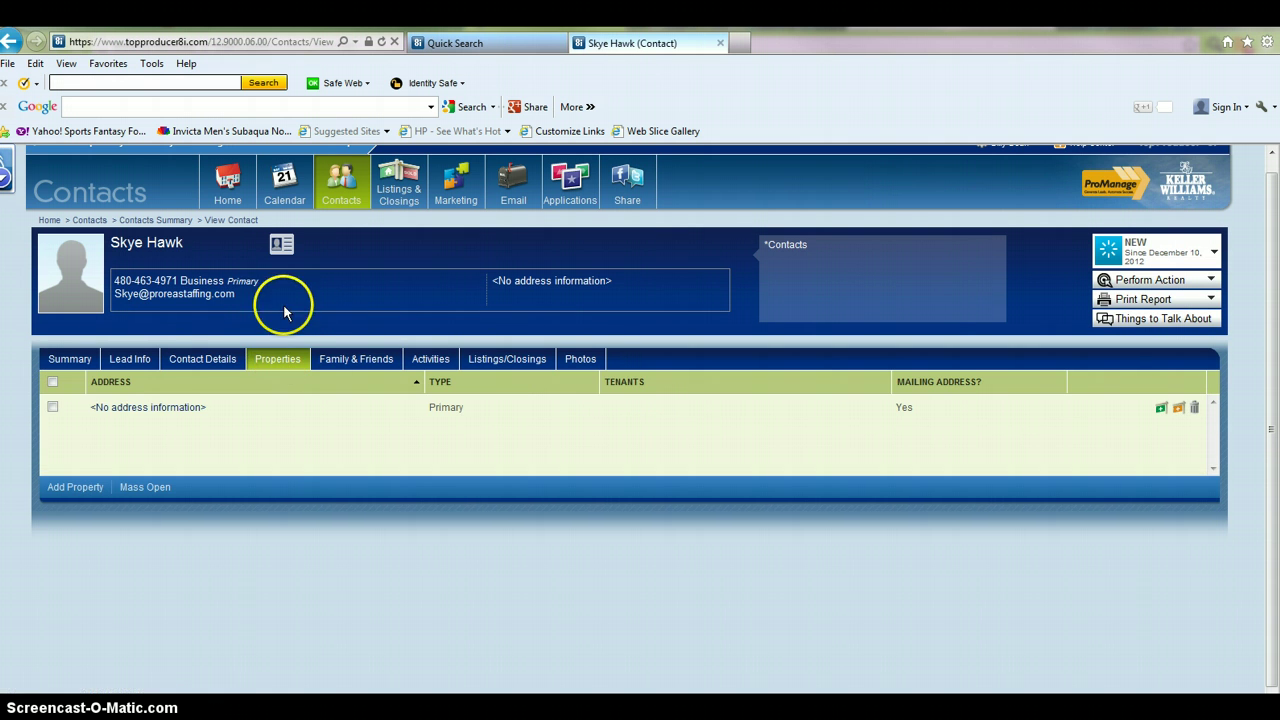
pyautogui.click(76, 489)
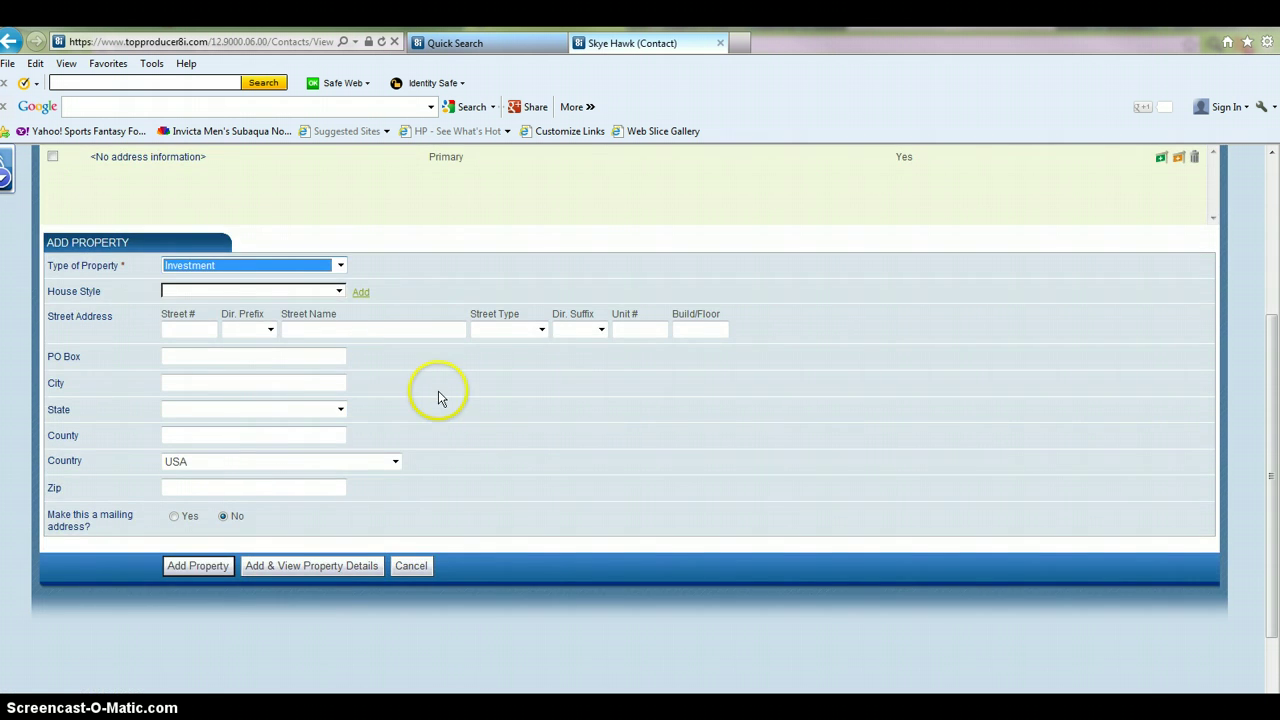
pyautogui.scroll(2, 400, 360)
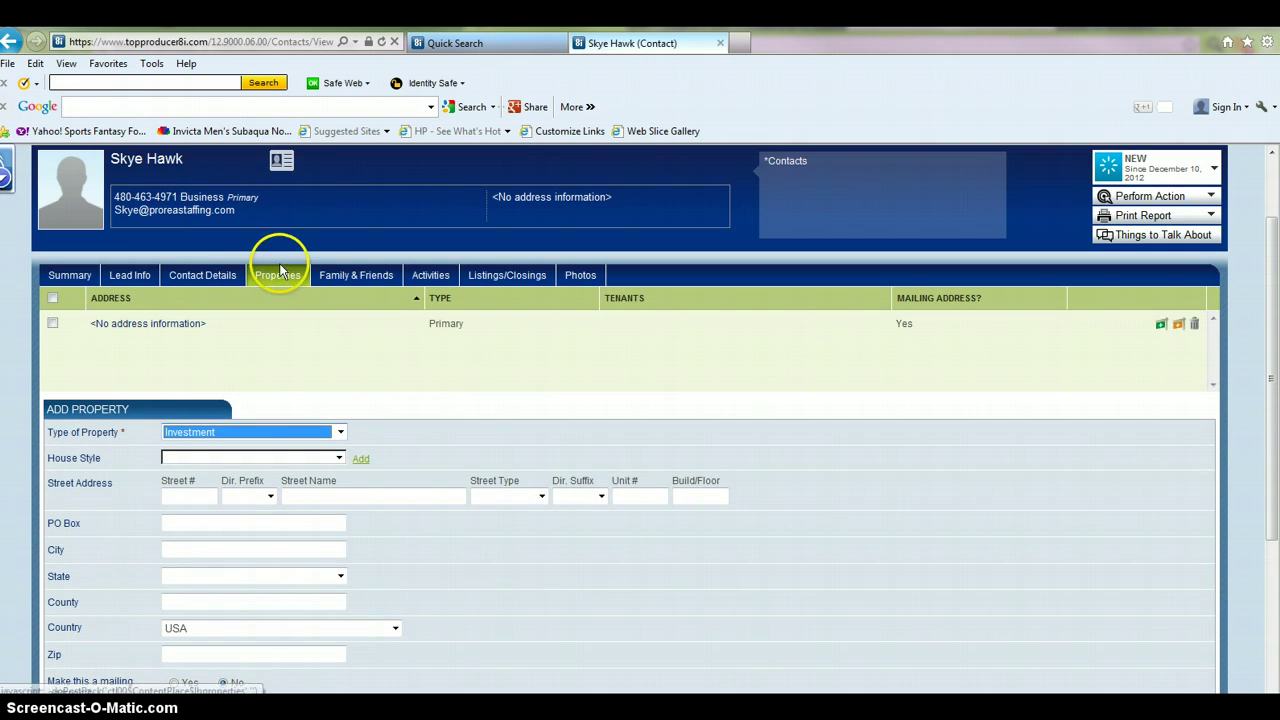
pyautogui.click(340, 433)
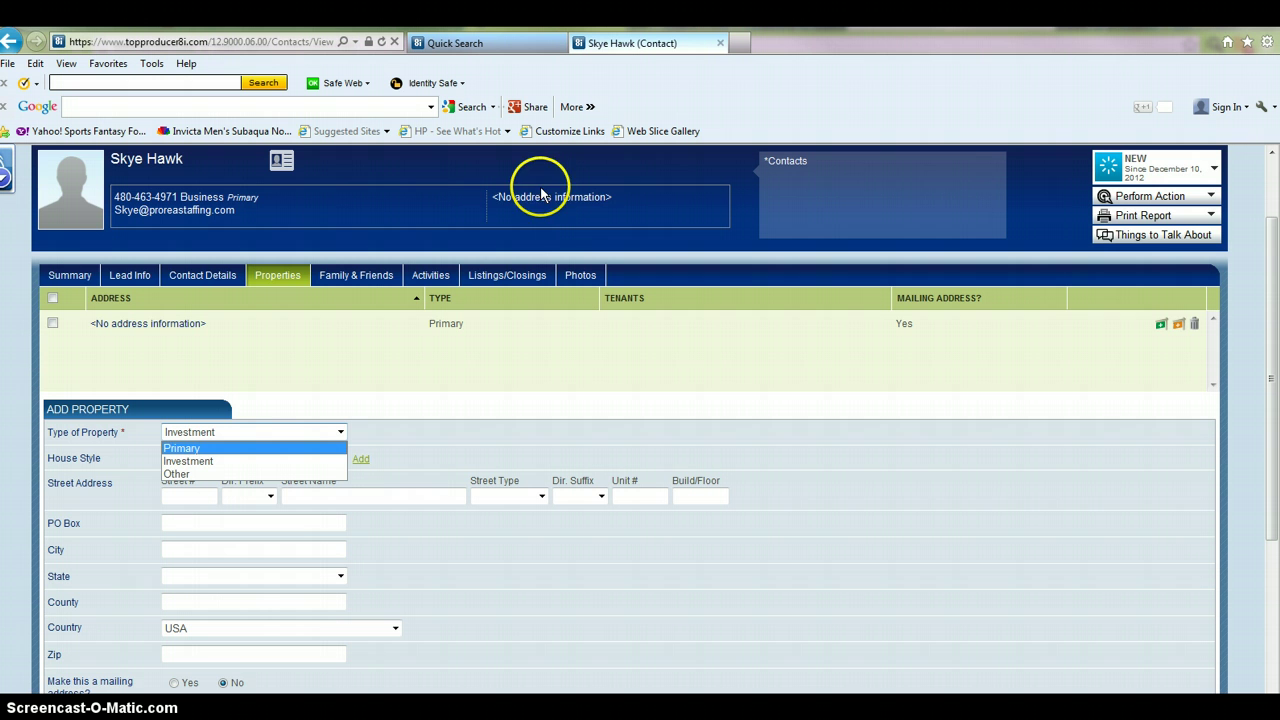
pyautogui.click(265, 461)
pyautogui.click(305, 458)
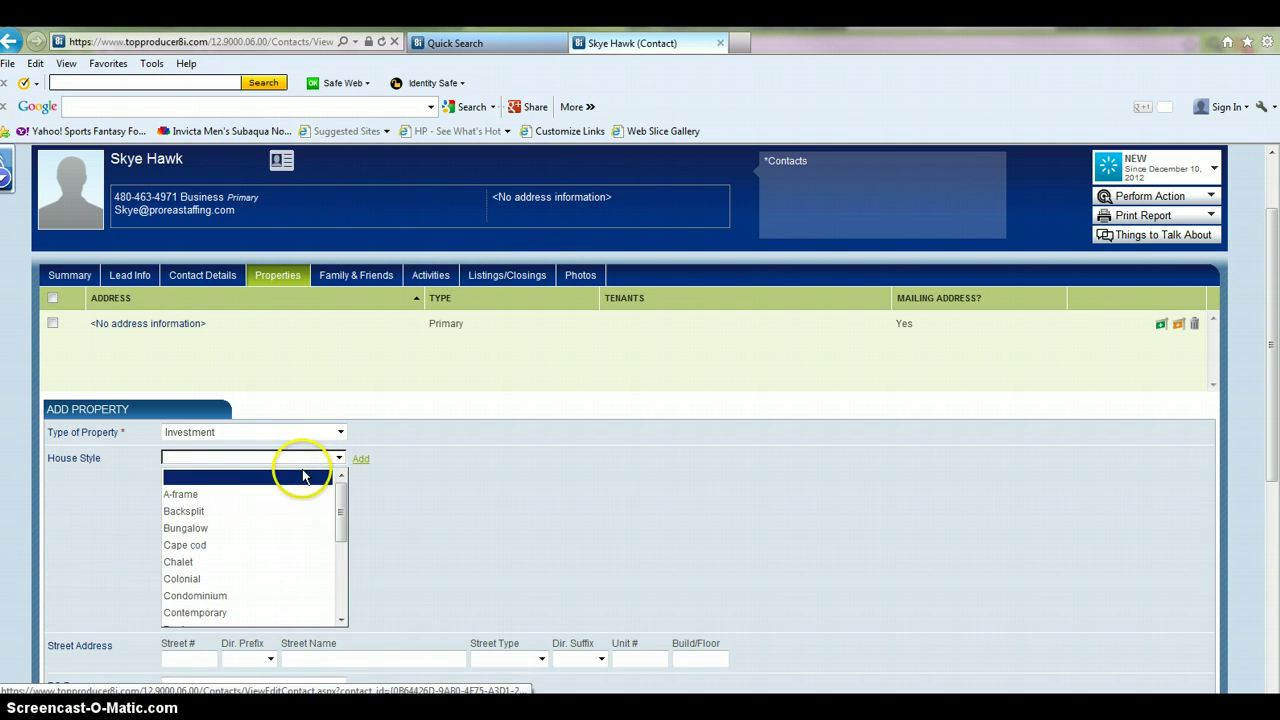
pyautogui.click(468, 512)
pyautogui.scroll(-3, 468, 512)
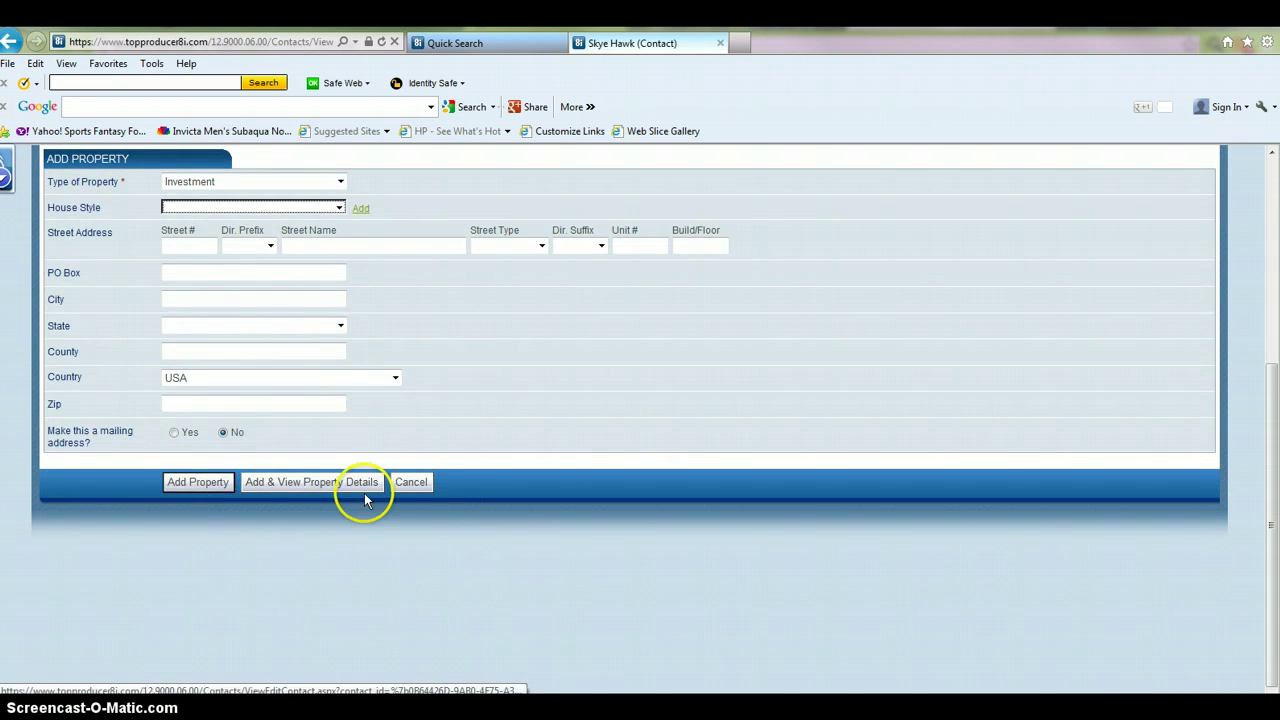
pyautogui.click(411, 483)
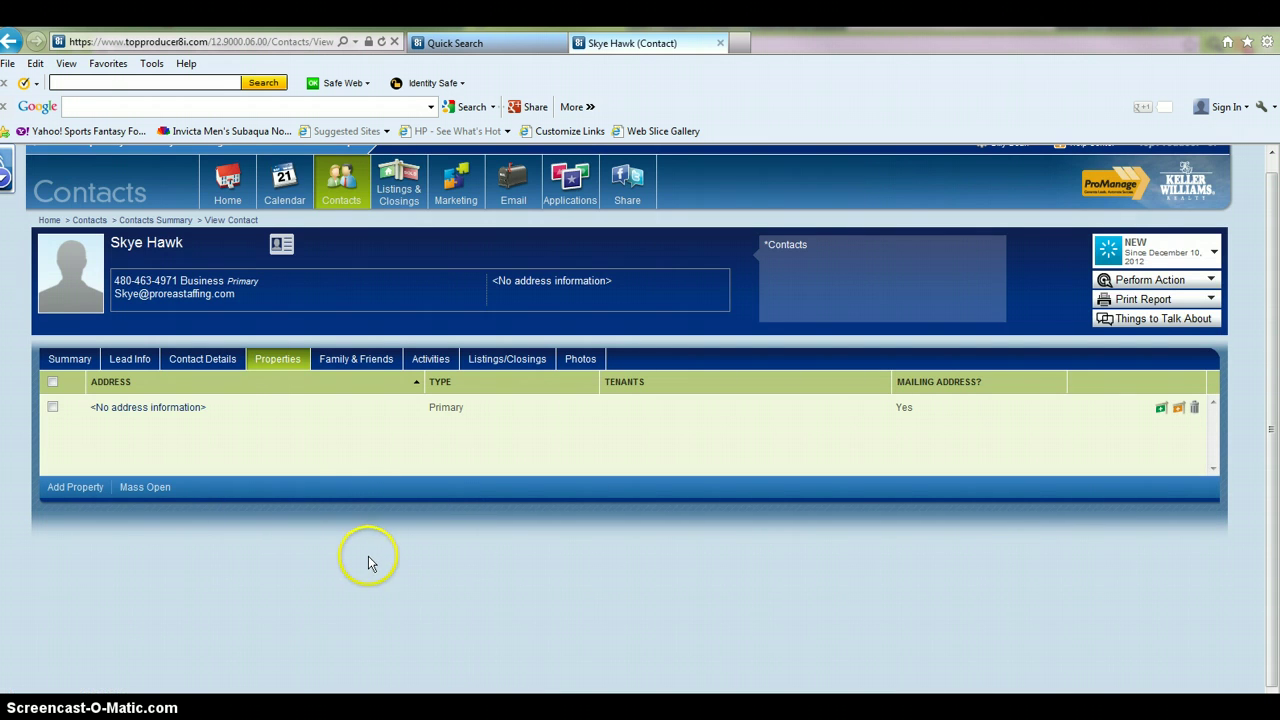
# Put the contact's details in edit mode via Add Mobile and the Website URL field, then view the blank Lead Info.
pyautogui.click(199, 362)
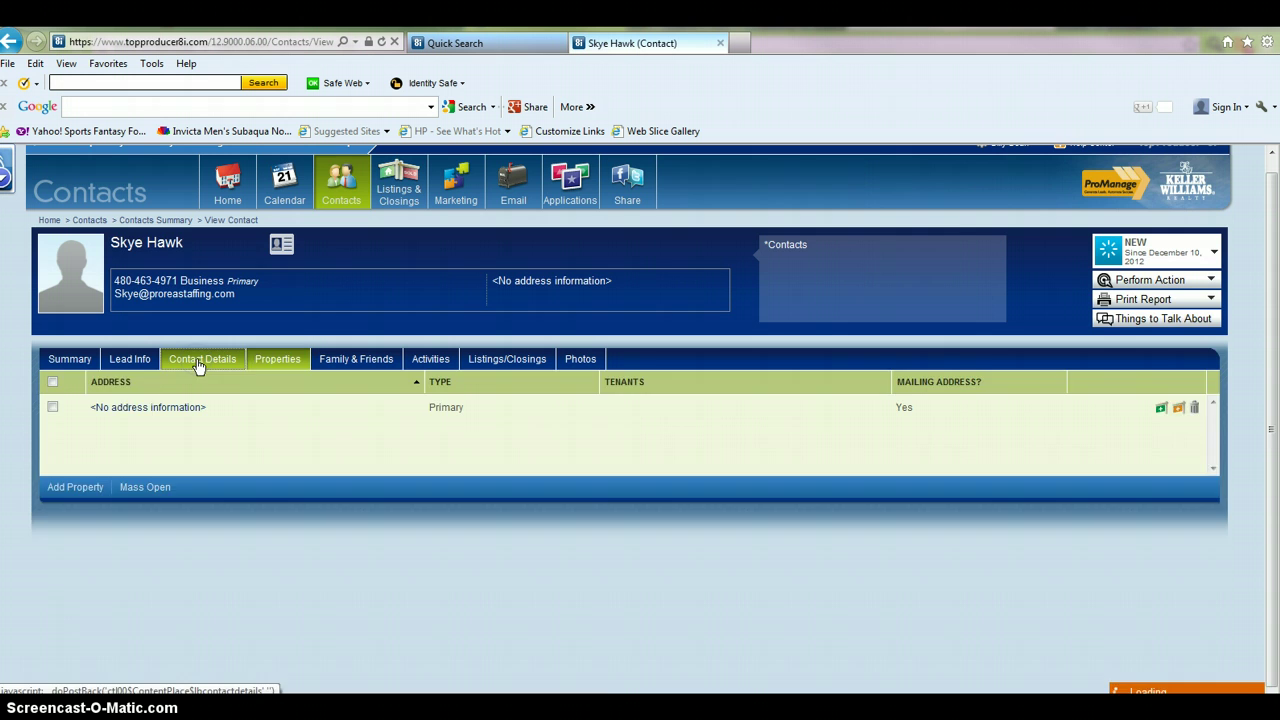
pyautogui.scroll(-3, 398, 450)
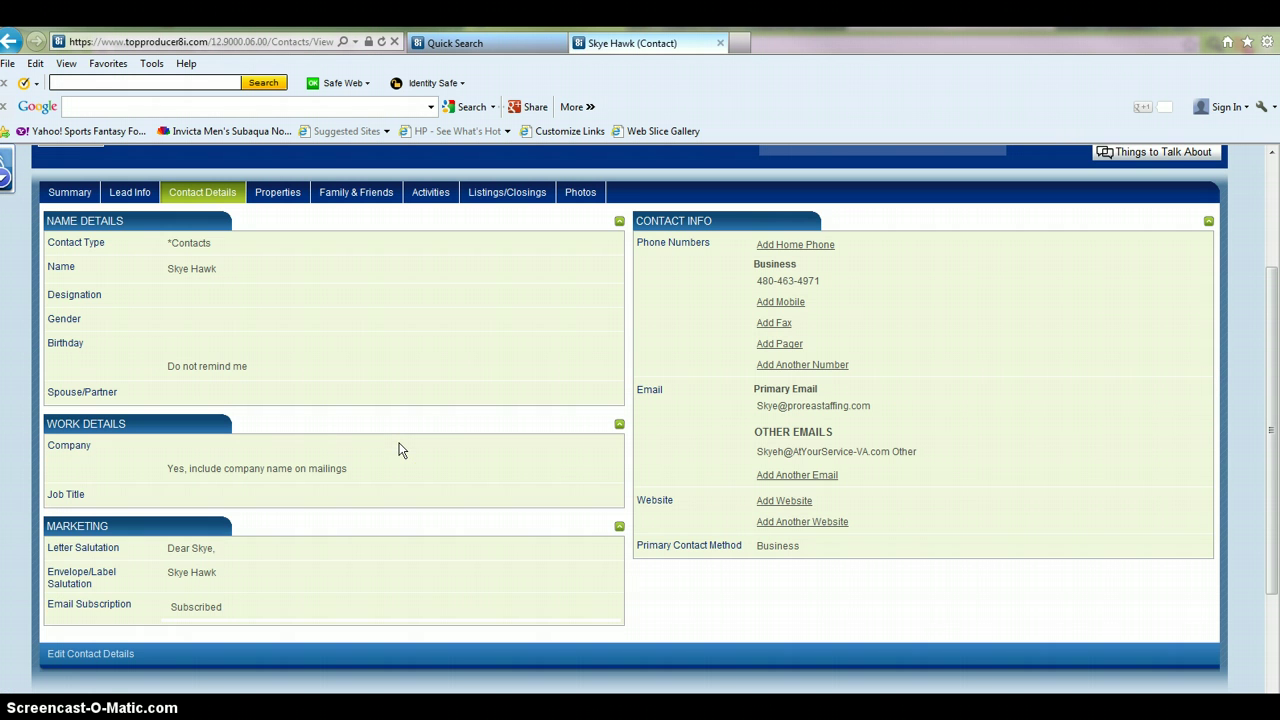
pyautogui.click(790, 281)
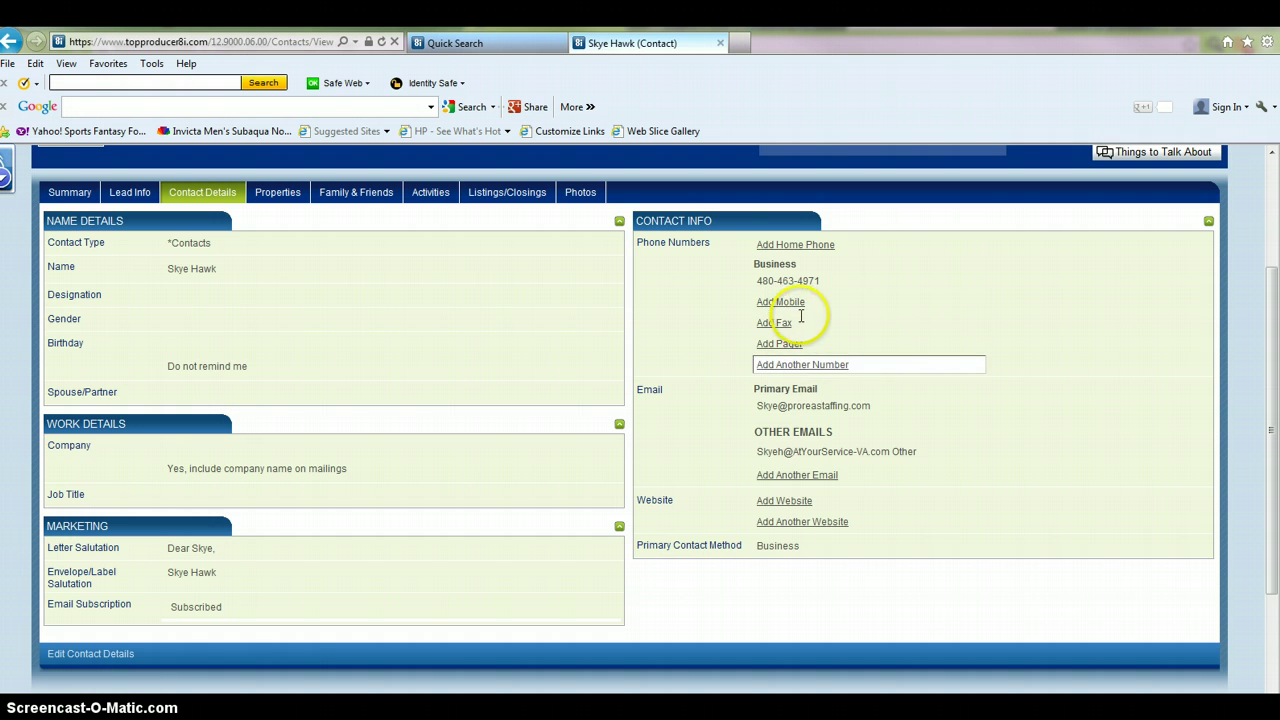
pyautogui.click(818, 300)
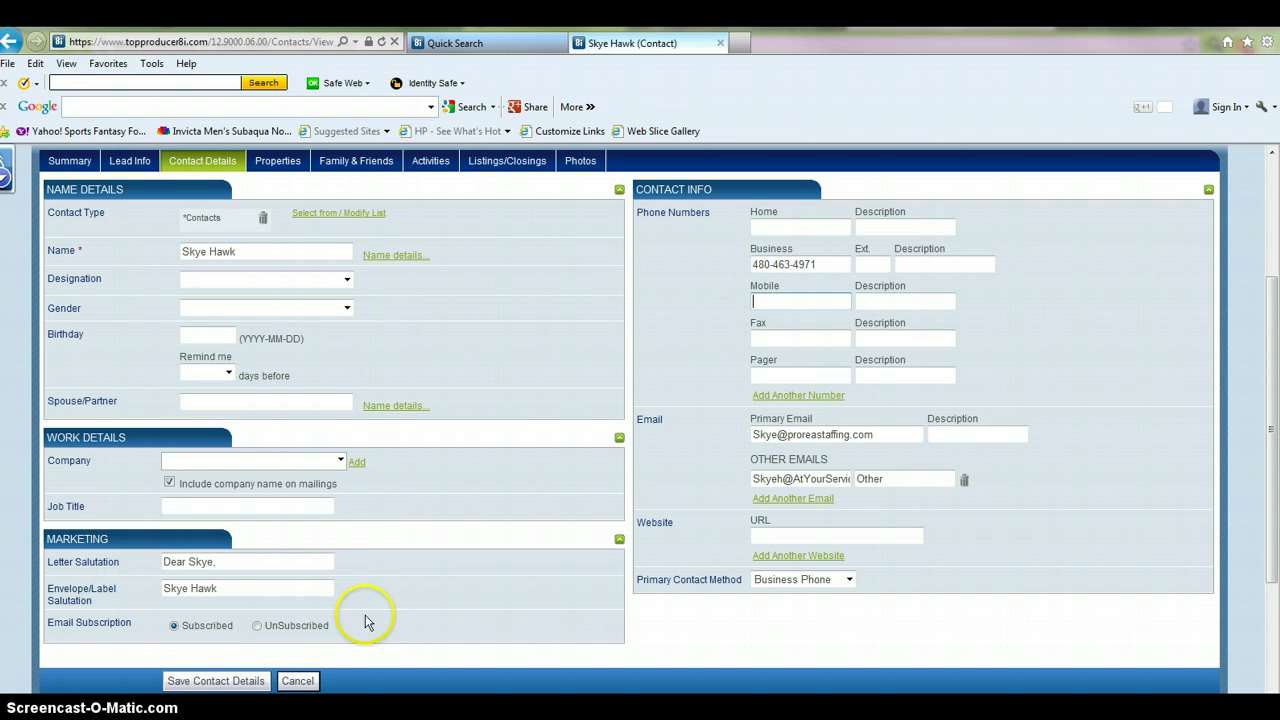
pyautogui.click(235, 688)
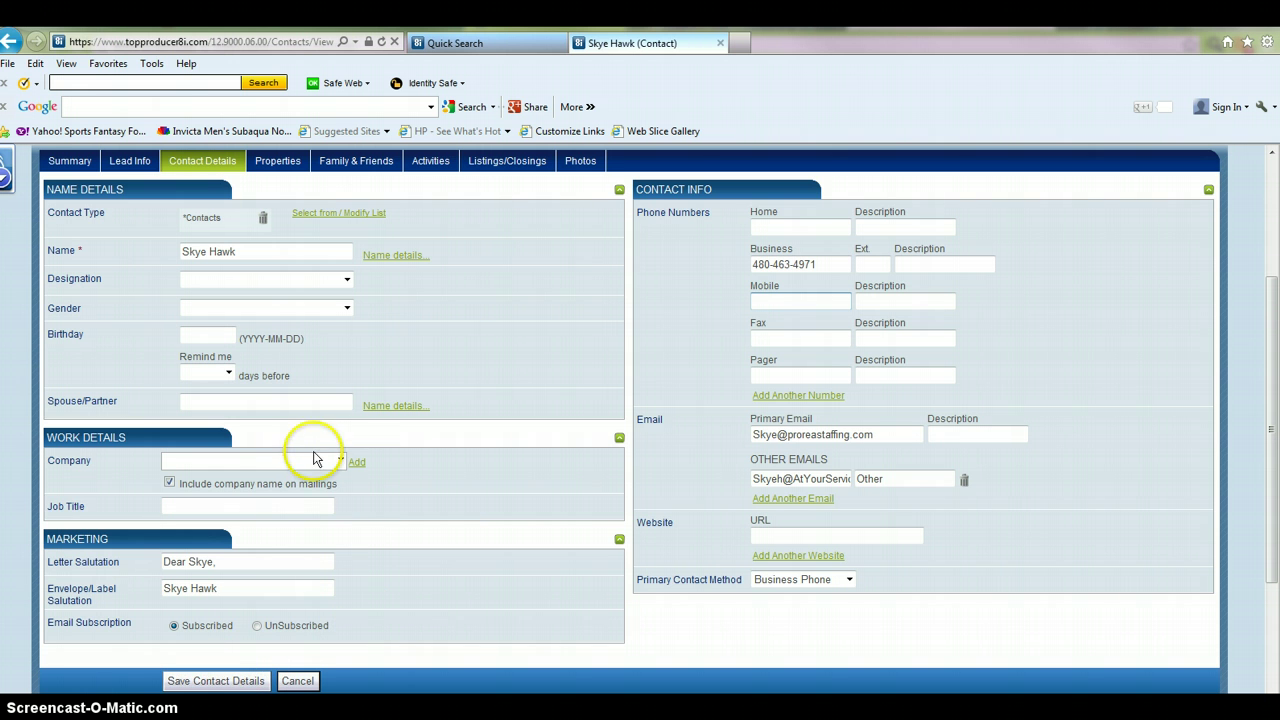
pyautogui.click(792, 535)
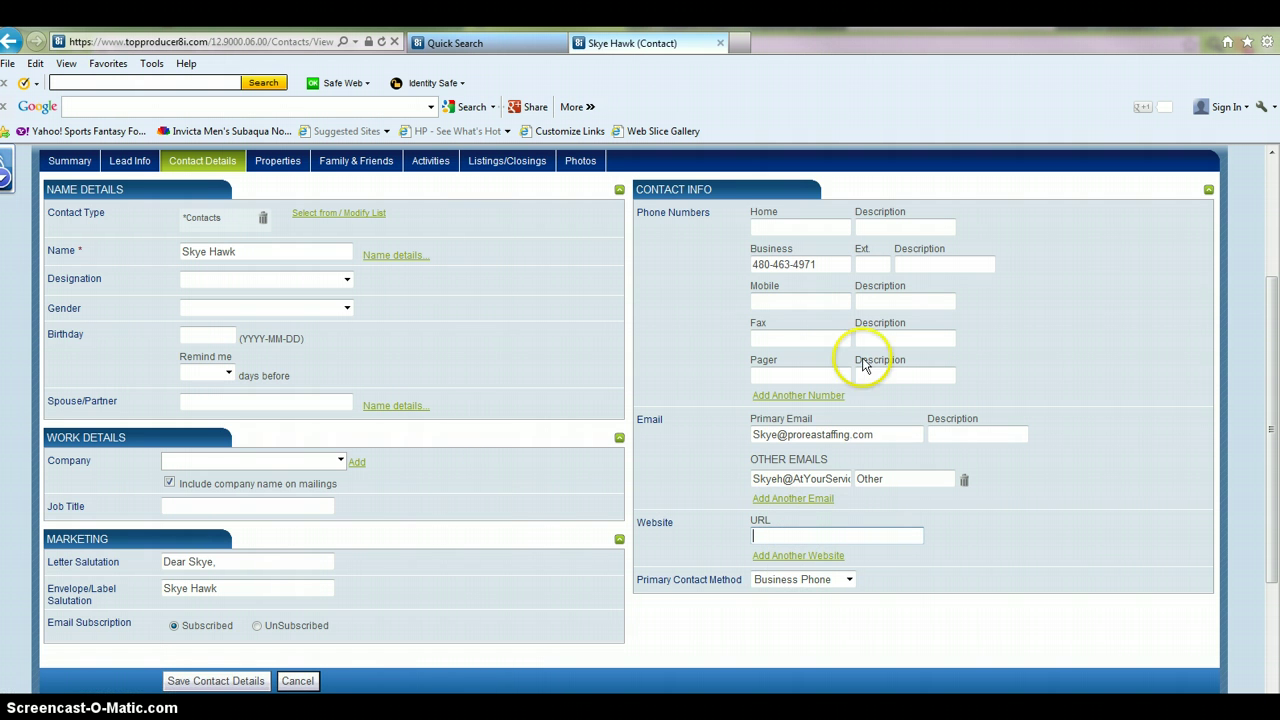
pyautogui.scroll(3, 300, 390)
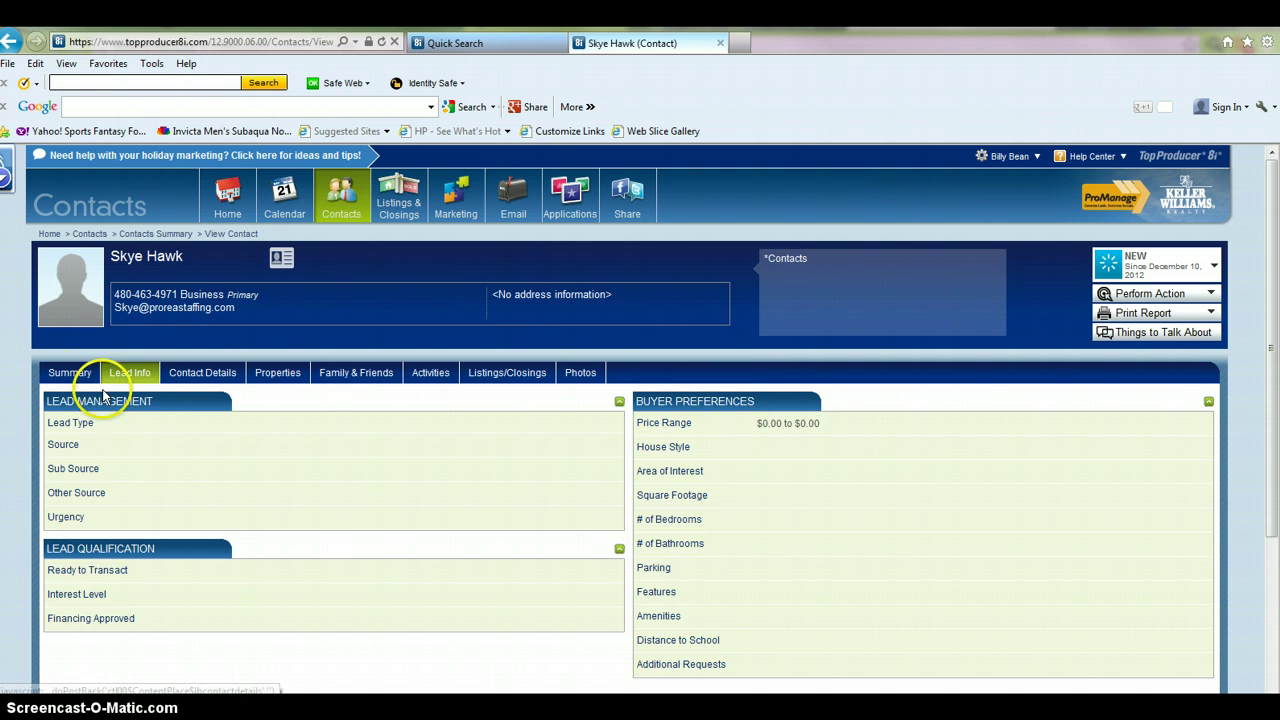
# Show the contact's Summary with the Virtual Assistant note and the 2013-03-11 Call #1.
pyautogui.click(60, 372)
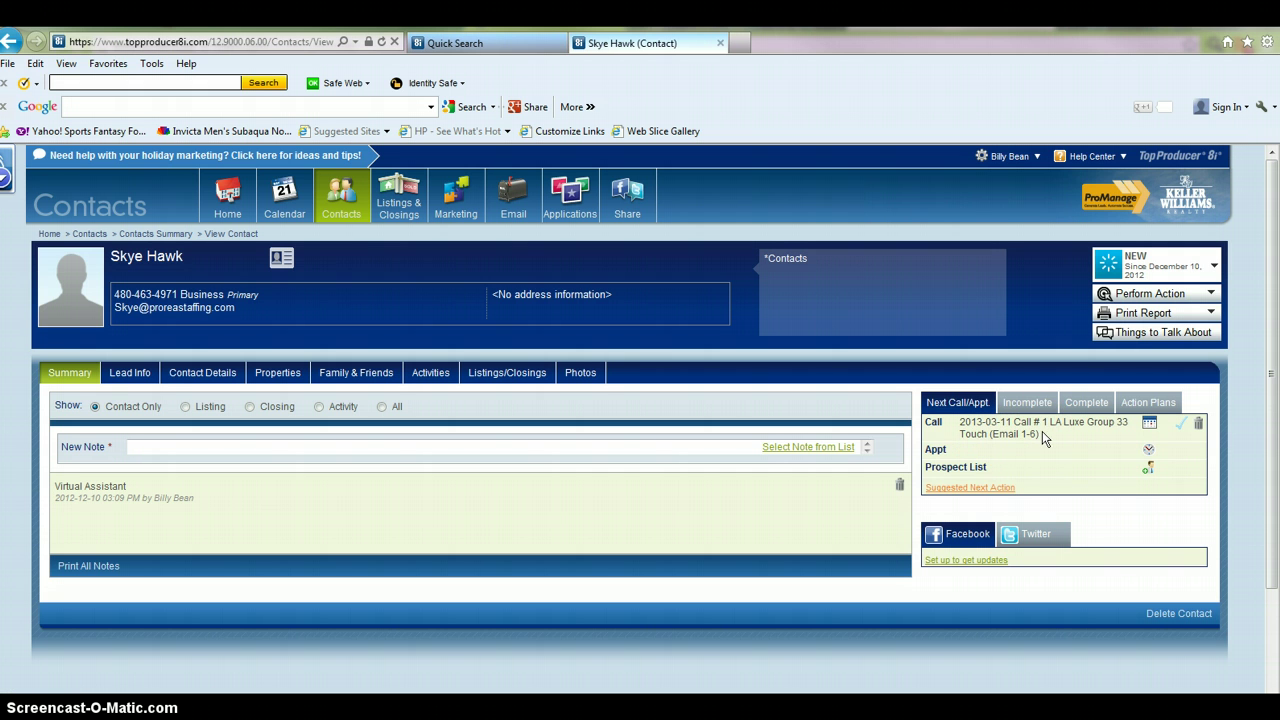
# Check the scheduled call, the incomplete and completed activities, then the LA Luxe Group 33 Touch- Yr 1 action plan.
pyautogui.click(988, 428)
pyautogui.click(1035, 432)
pyautogui.click(1028, 403)
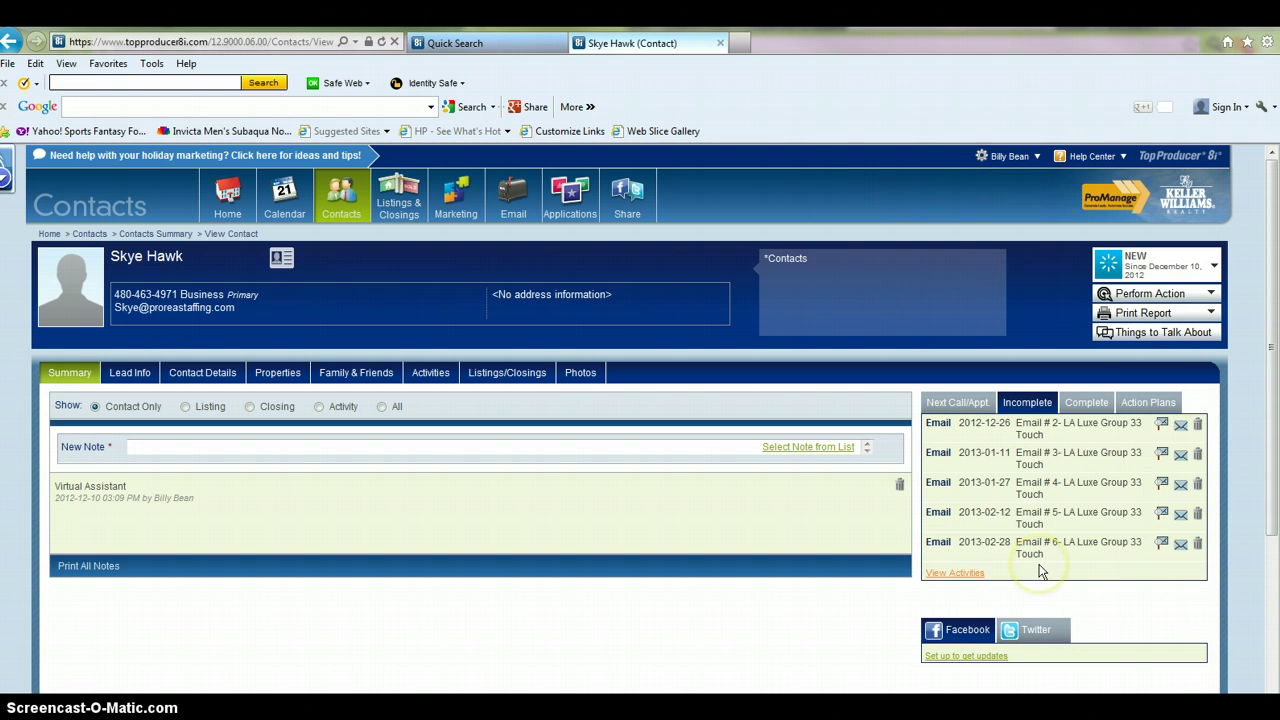
pyautogui.click(1092, 401)
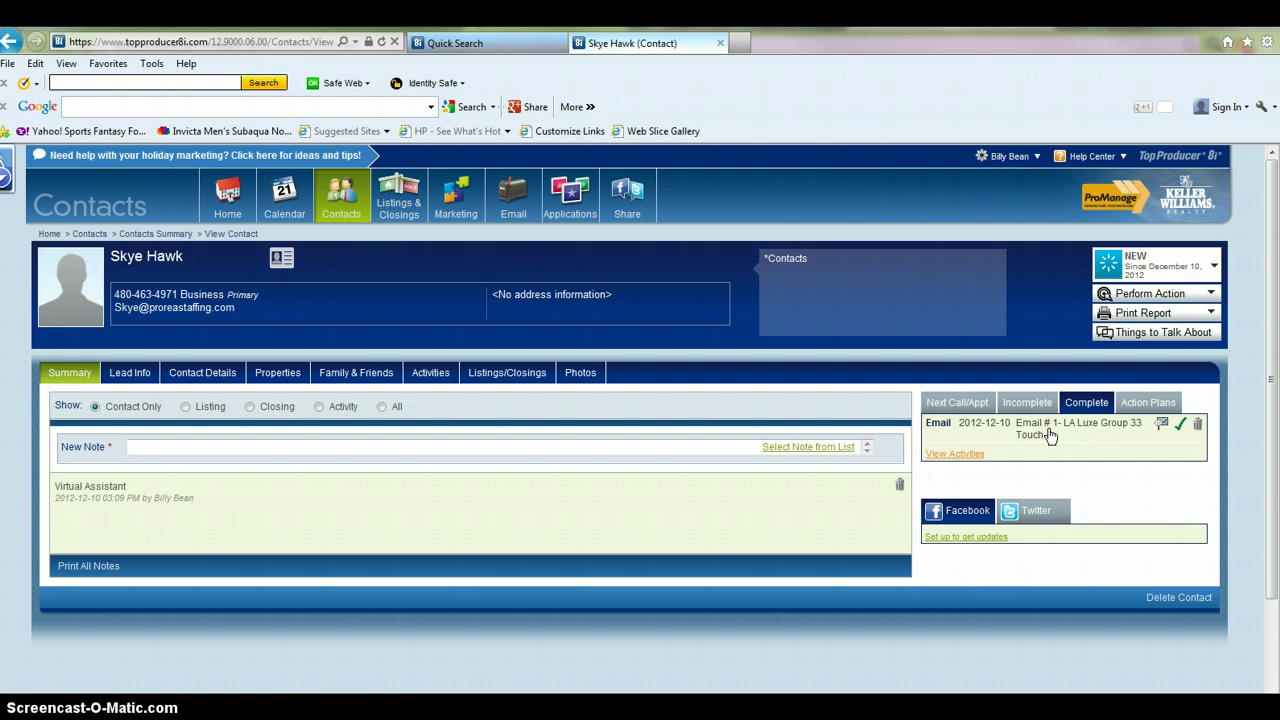
pyautogui.click(1148, 402)
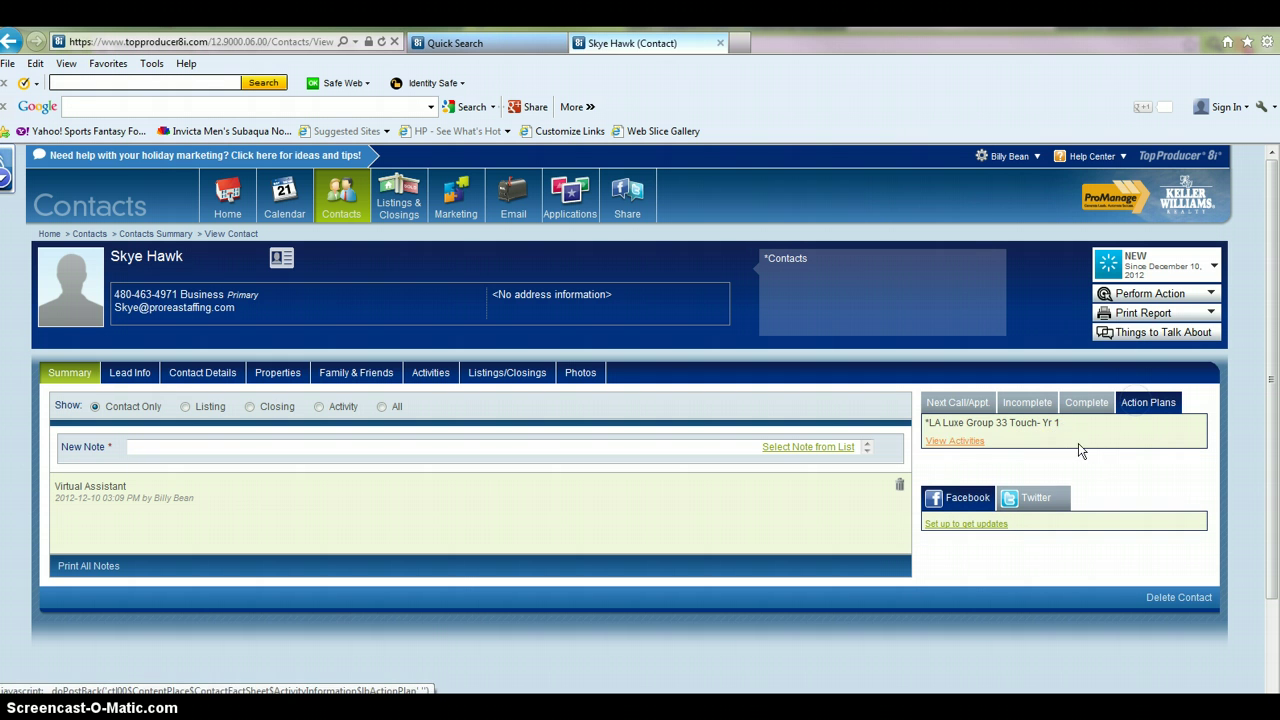
pyautogui.click(955, 408)
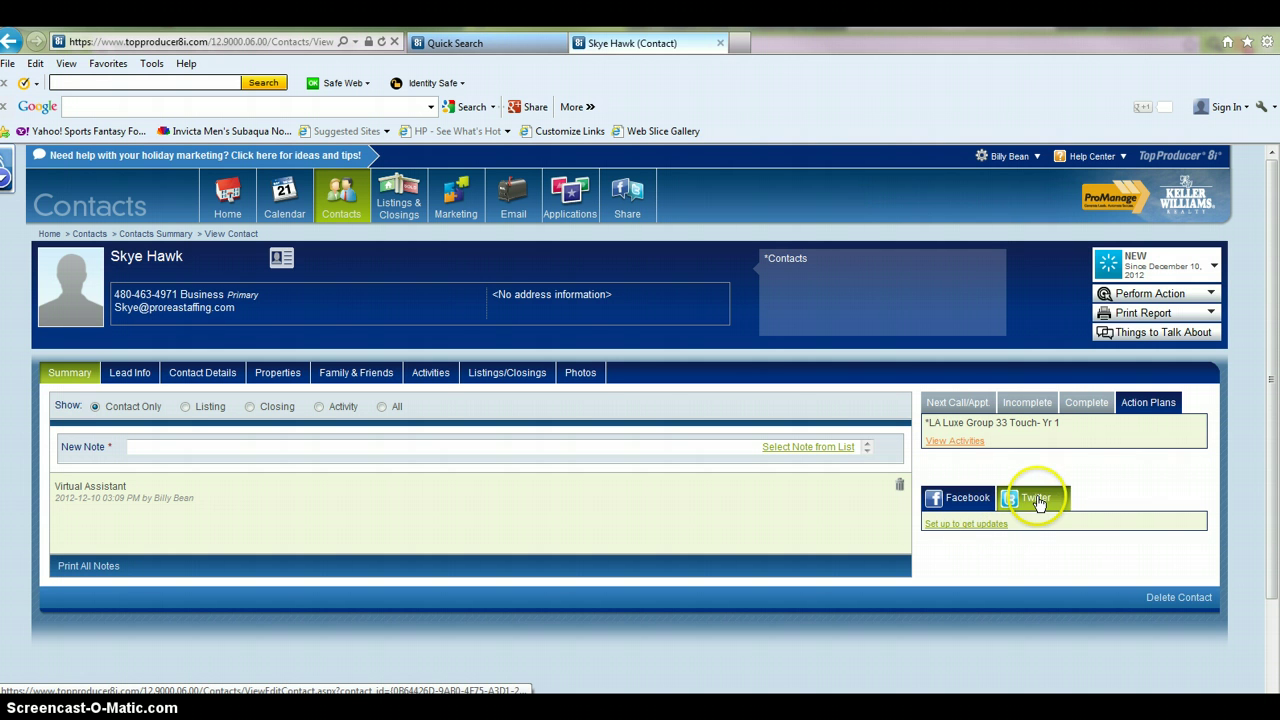
# Open the Facebook/Twitter Social Media Setup in General Settings, showing no accounts set up yet.
pyautogui.click(945, 524)
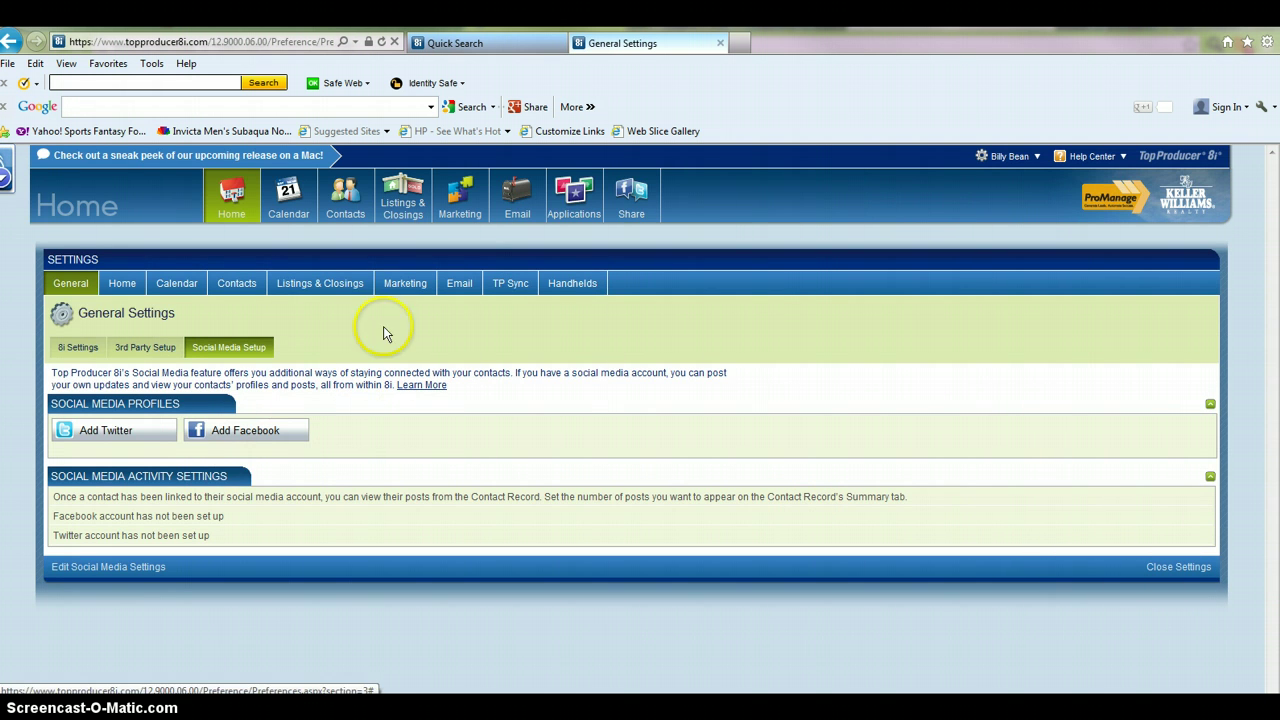
pyautogui.click(515, 44)
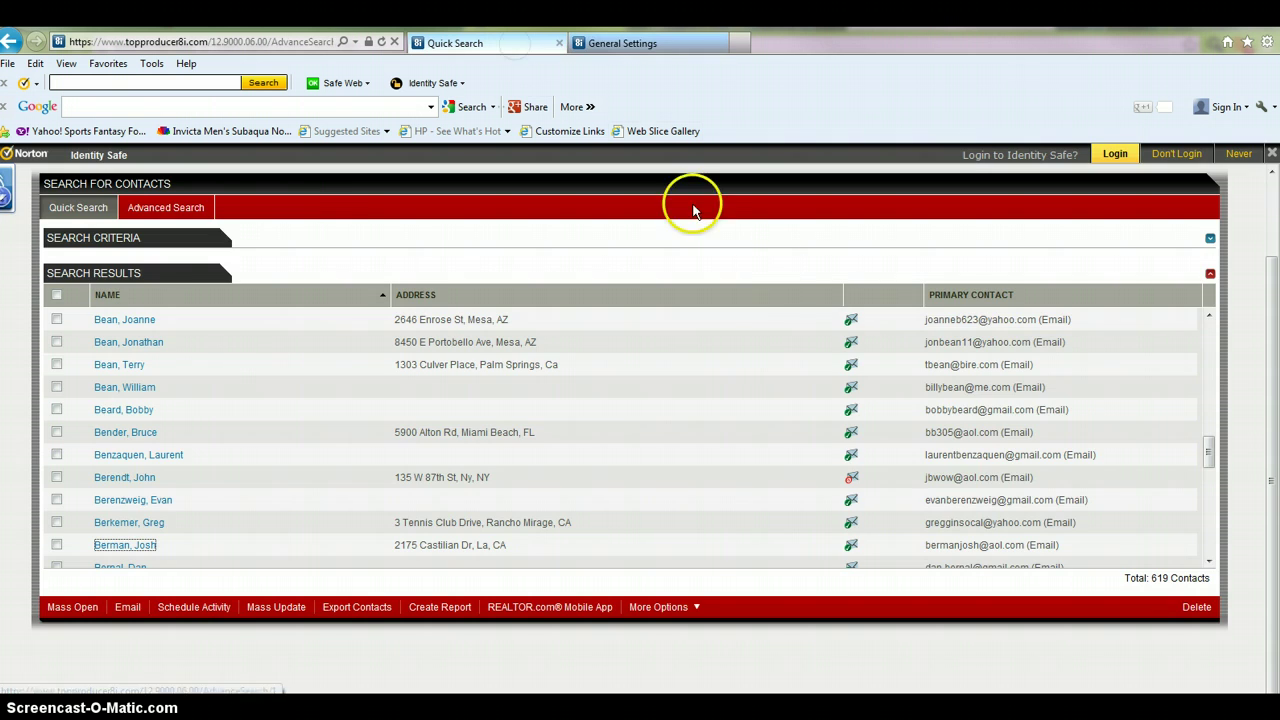
pyautogui.click(628, 43)
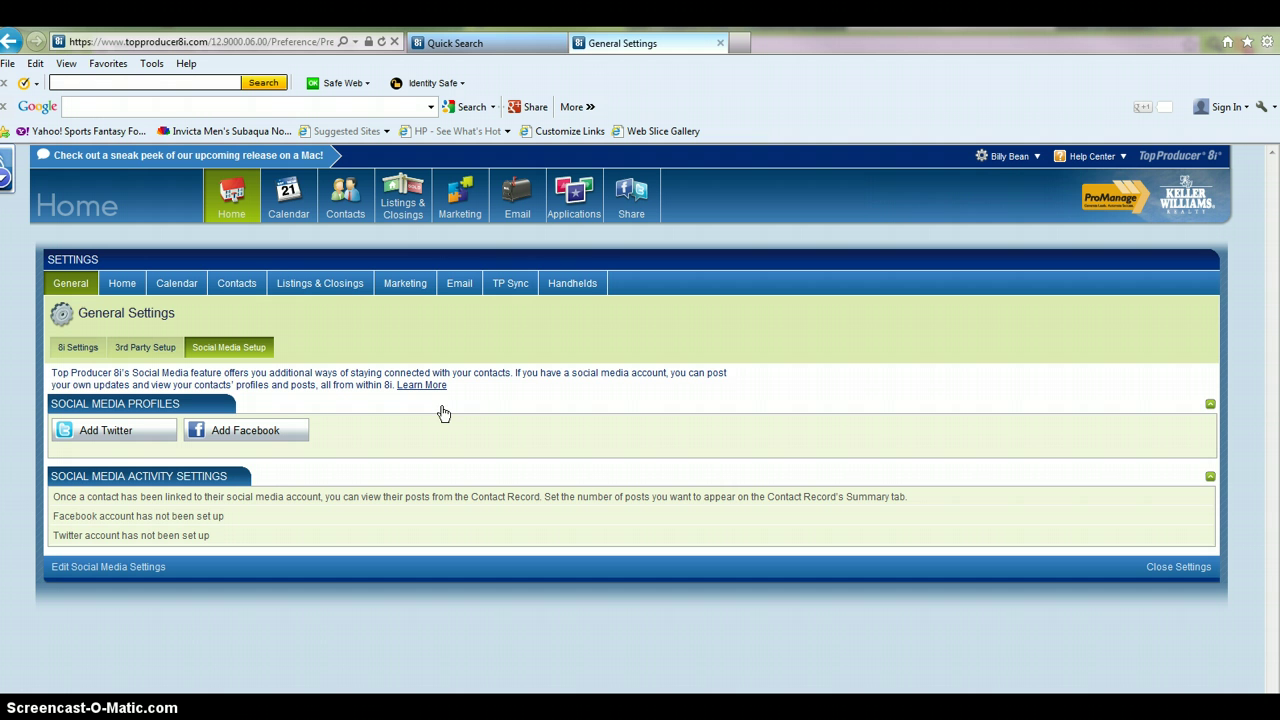
# Go back to the contact's summary page and view its Twitter updates panel.
pyautogui.click(11, 43)
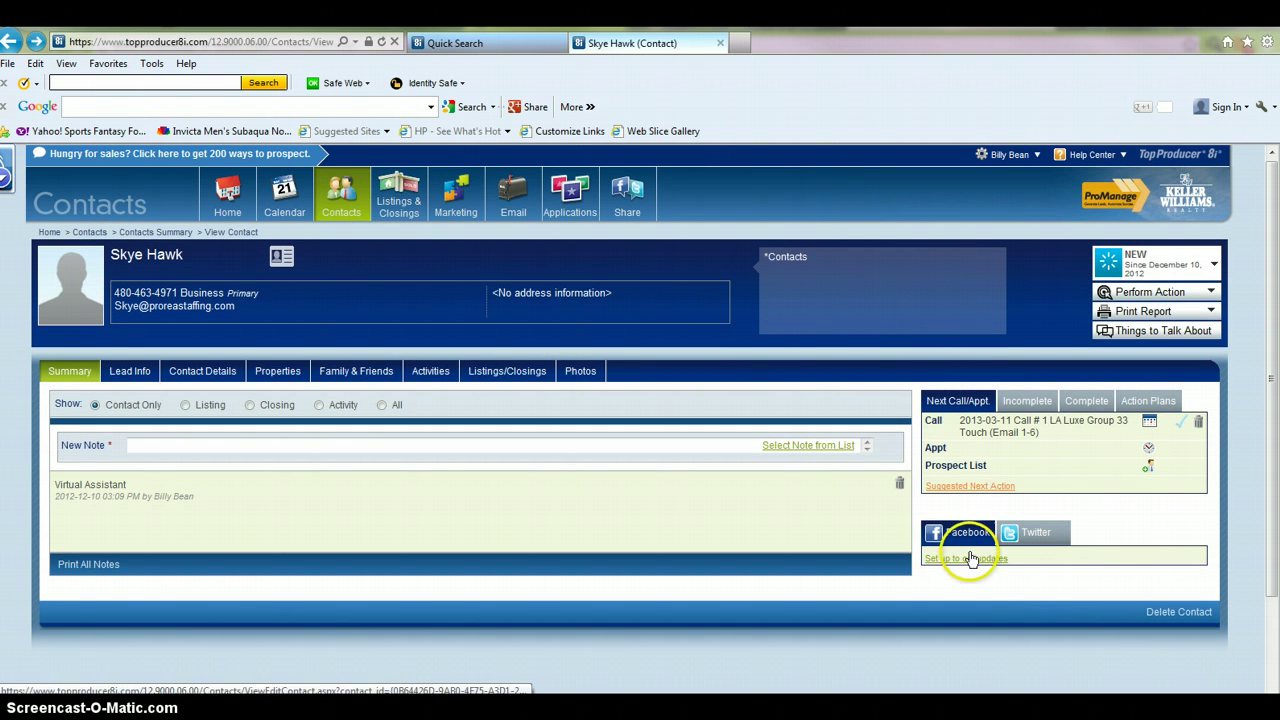
pyautogui.click(1030, 540)
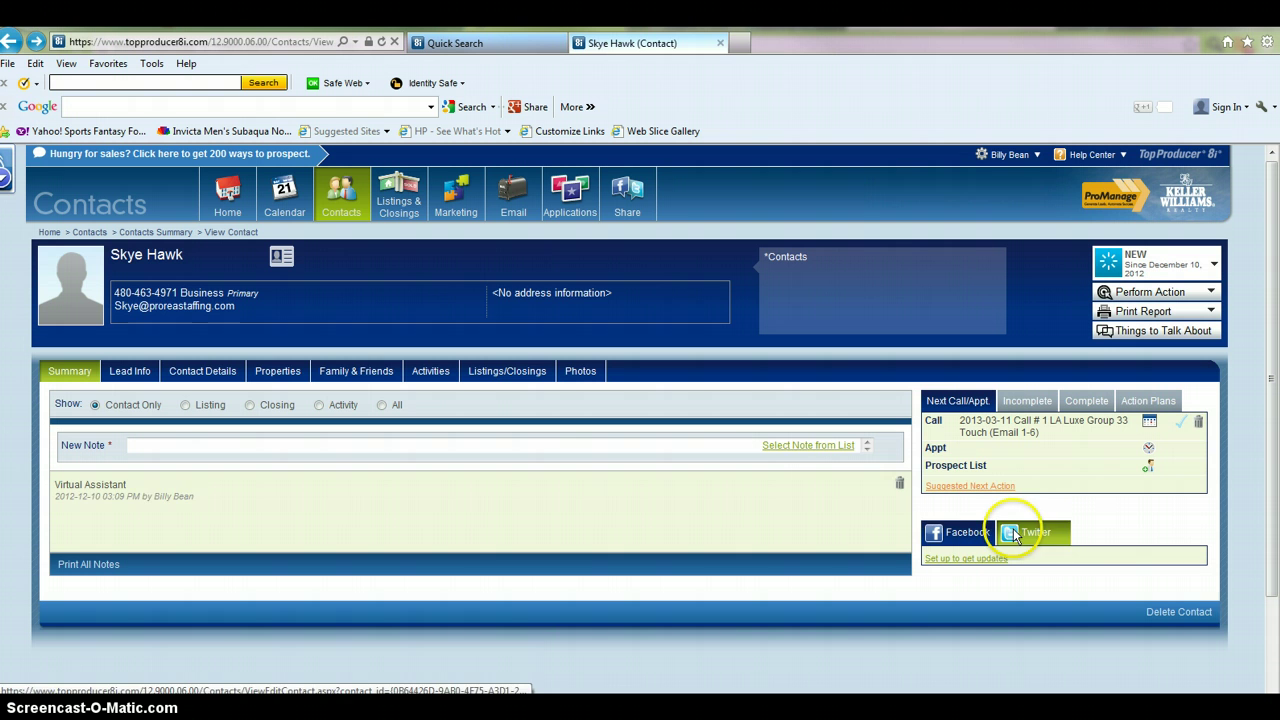